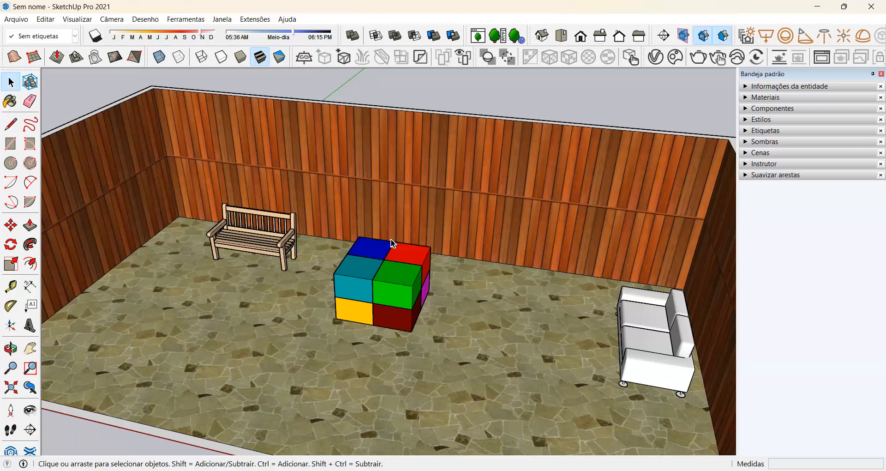
# - Undock the large tool set from the side of the drawing area and close it
pyautogui.moveTo(325, 270); pyautogui.dragTo(377, 269, button='middle')
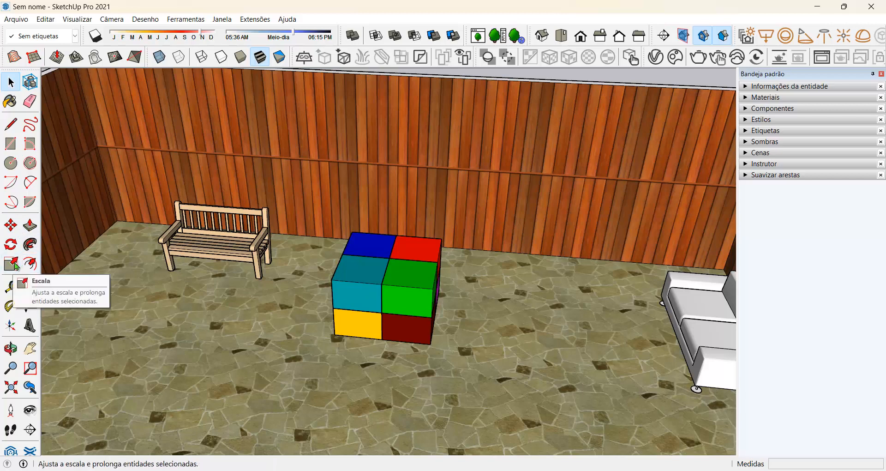
pyautogui.moveTo(21, 70); pyautogui.dragTo(73, 124)
pyautogui.click(75, 113)
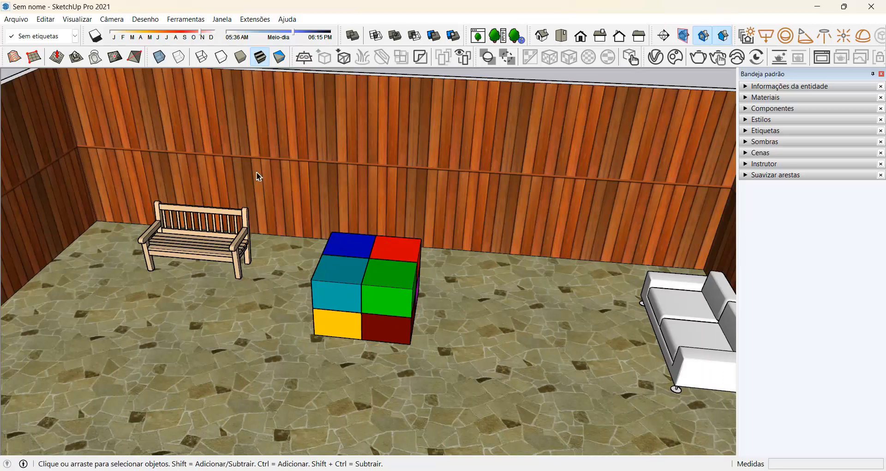
# - Enable the Conjunto grande de ferramentas toolbar in the toolbar settings
pyautogui.click(84, 20)
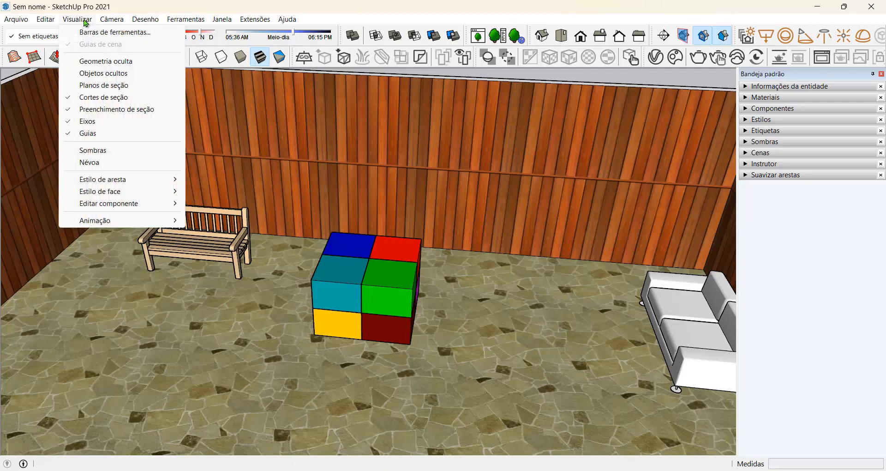
pyautogui.click(90, 33)
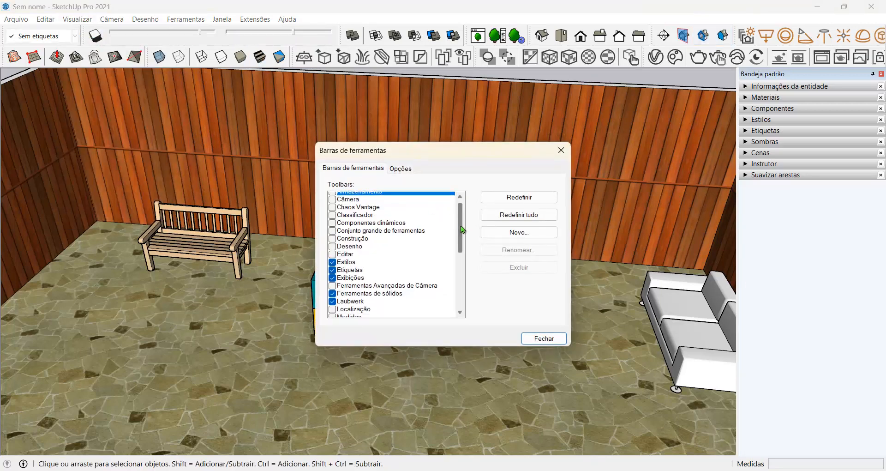
pyautogui.moveTo(460, 226); pyautogui.dragTo(462, 235)
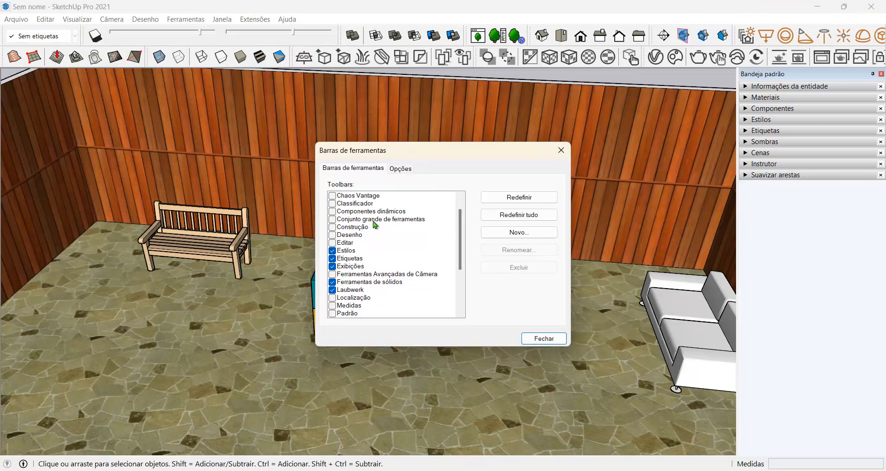
pyautogui.click(334, 221)
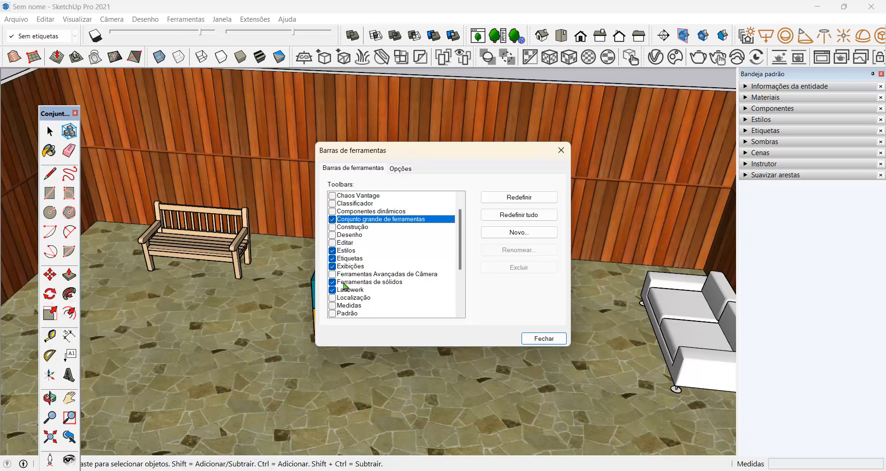
# - Show the Editar toolbar as a floating palette and close it again
pyautogui.click(333, 243)
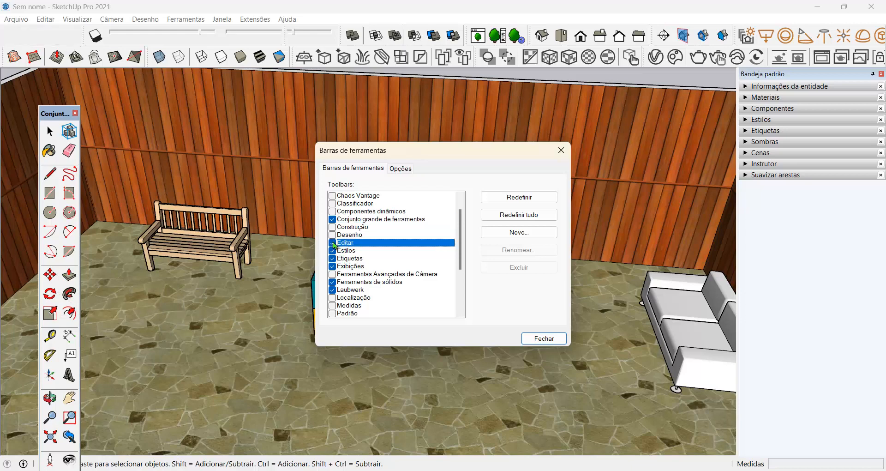
pyautogui.moveTo(287, 43); pyautogui.dragTo(237, 192)
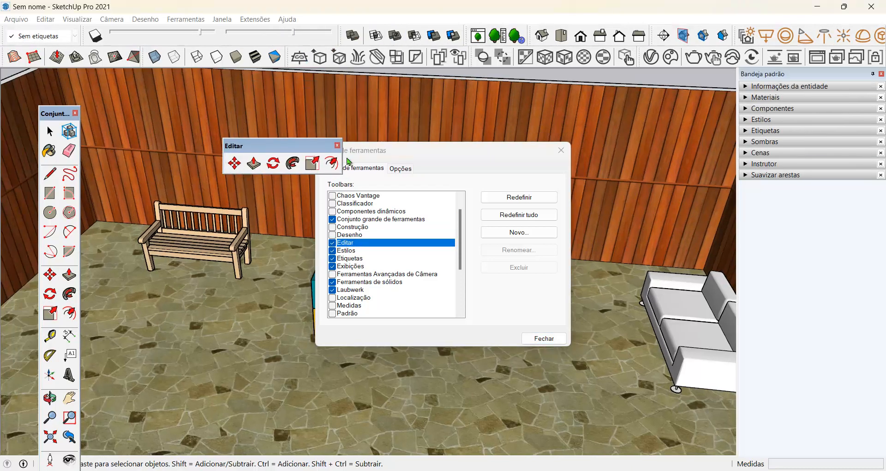
pyautogui.click(338, 146)
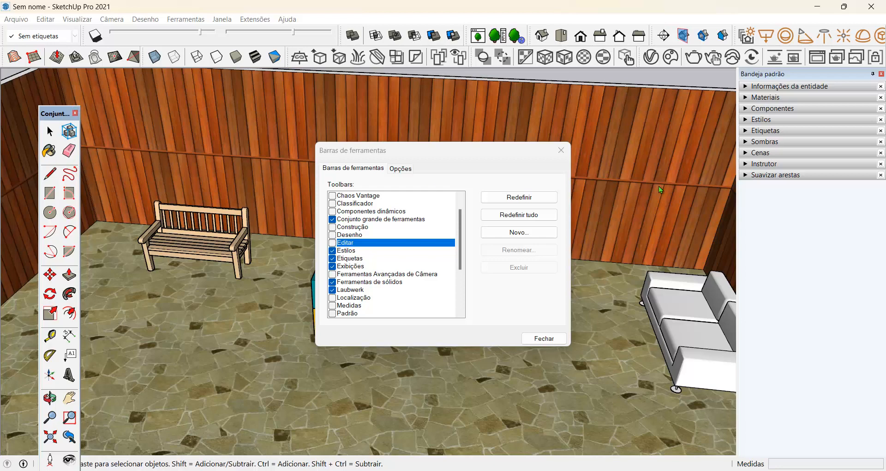
# - Close the toolbar settings and dock the large tool set beside the drawing area
pyautogui.click(562, 150)
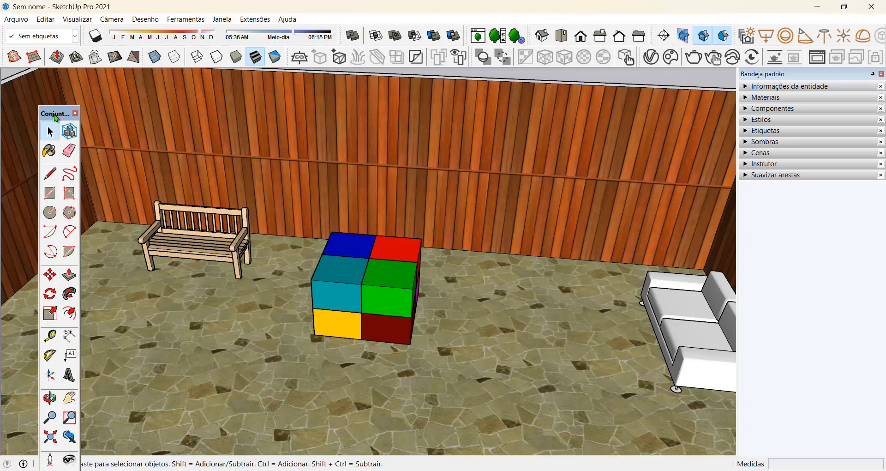
pyautogui.moveTo(54, 114); pyautogui.dragTo(2, 81)
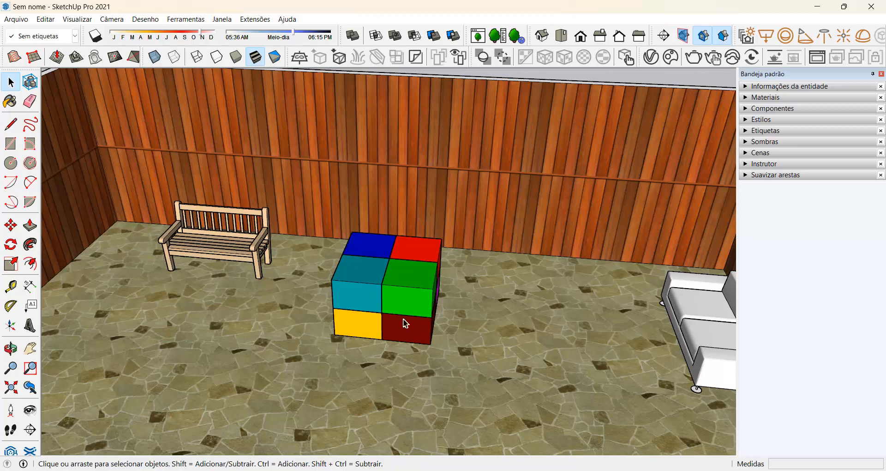
# - Select the multicoloured cube in the middle of the room and activate the Scale tool on it
pyautogui.moveTo(419, 321); pyautogui.dragTo(375, 328, button='middle')
pyautogui.scroll(3, 410, 297)
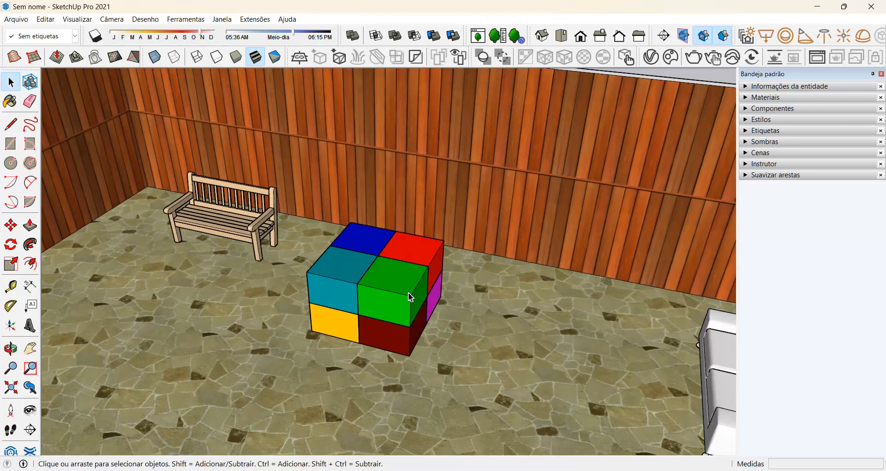
pyautogui.click(415, 295)
pyautogui.scroll(3, 394, 282)
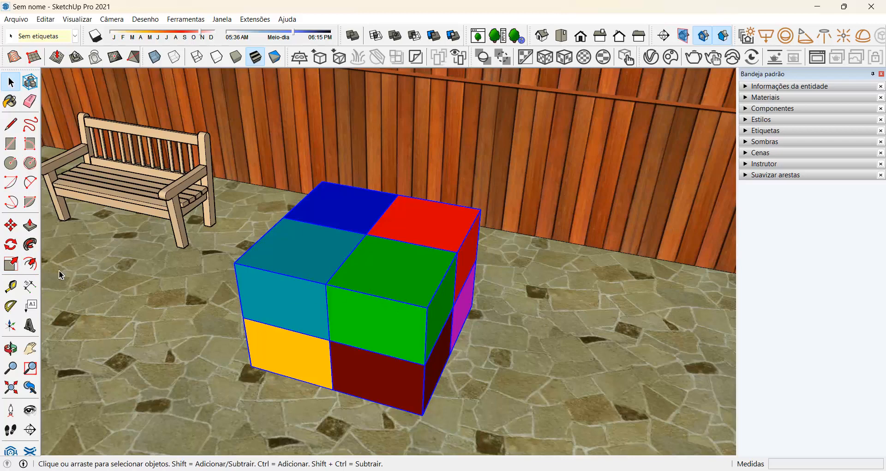
pyautogui.click(13, 266)
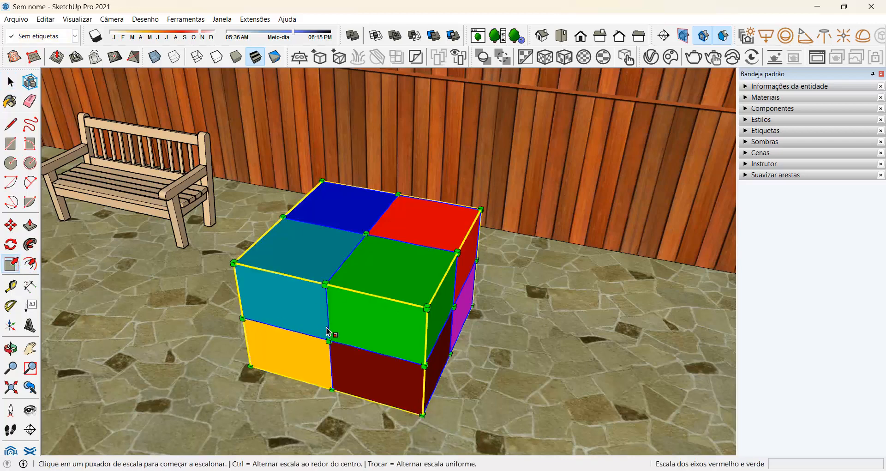
pyautogui.scroll(2, 372, 344)
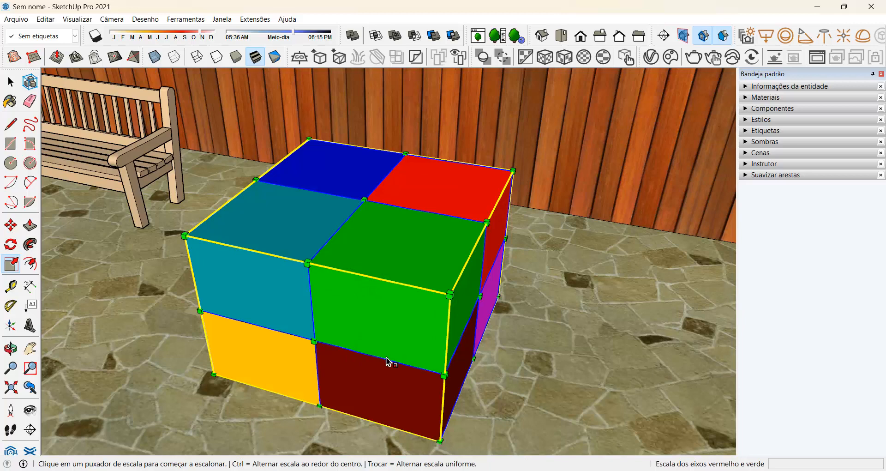
pyautogui.press('space')
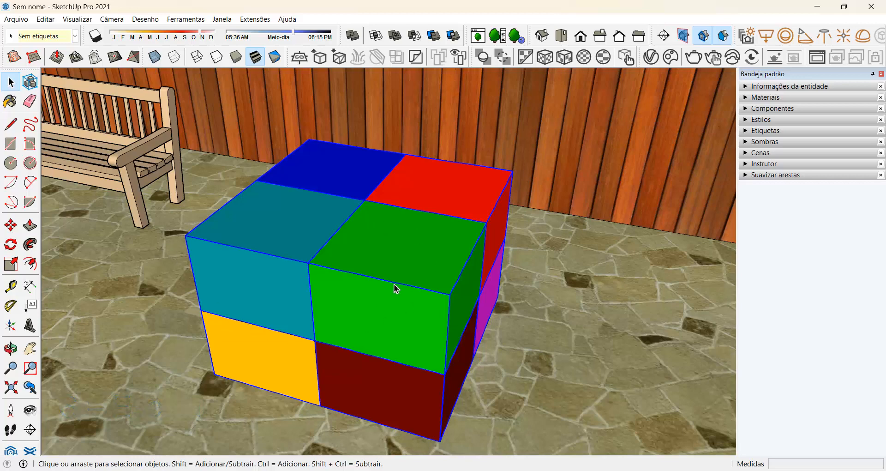
pyautogui.press('s')
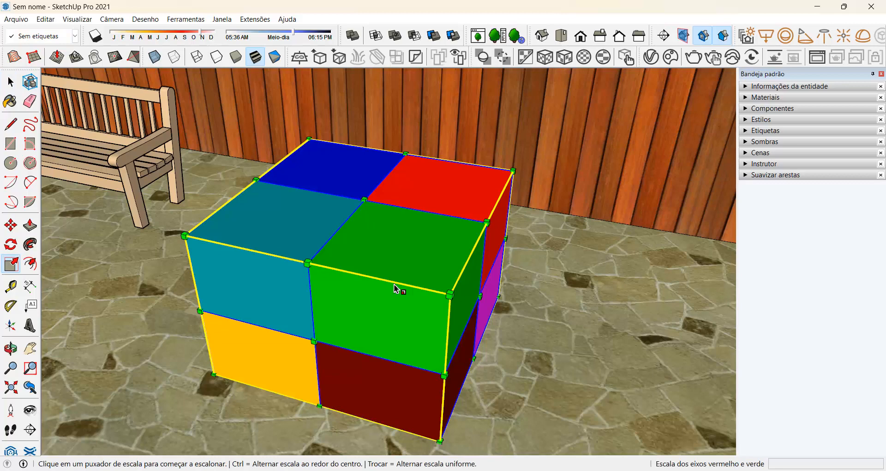
# - Stretch the cube along the green axis by a factor of about 1.19, using the centre grip of its front face
pyautogui.moveTo(394, 288); pyautogui.dragTo(370, 324, button='middle')
pyautogui.scroll(2, 371, 325)
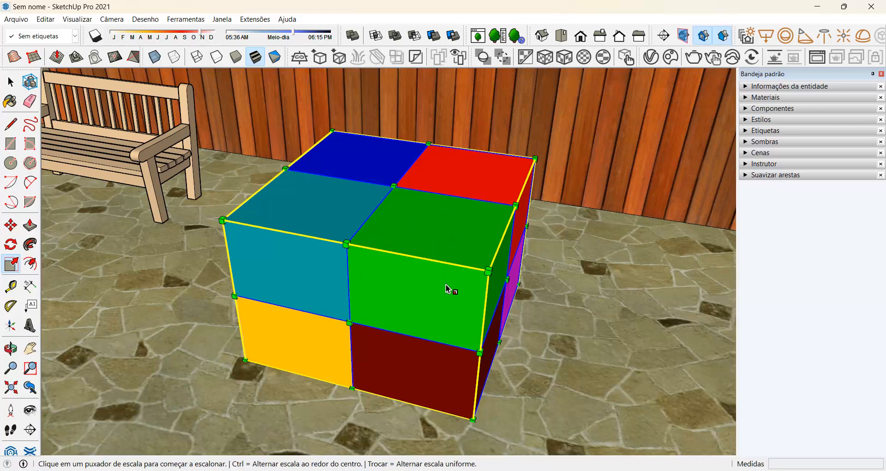
pyautogui.moveTo(423, 289); pyautogui.dragTo(372, 297, button='middle')
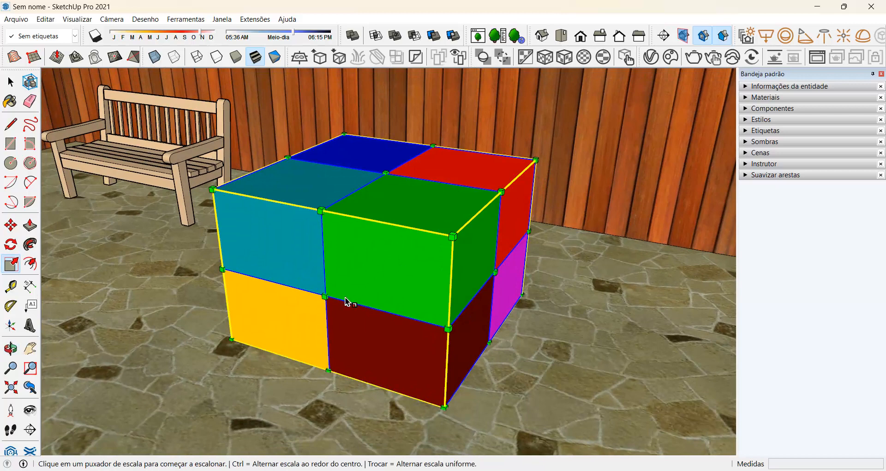
pyautogui.scroll(1, 326, 297)
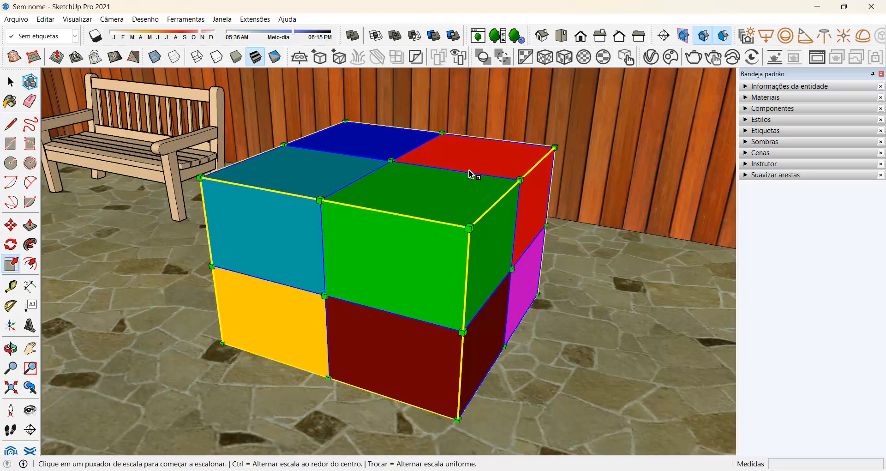
pyautogui.scroll(-1, 411, 252)
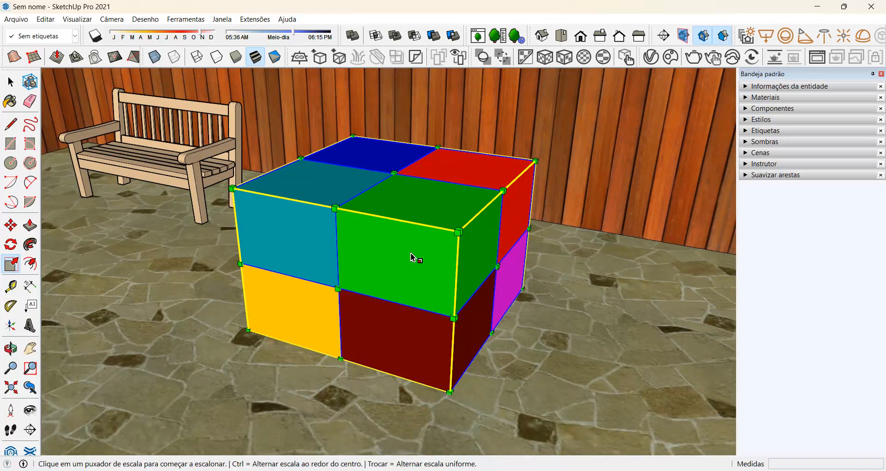
pyautogui.moveTo(410, 257); pyautogui.dragTo(402, 261, button='middle')
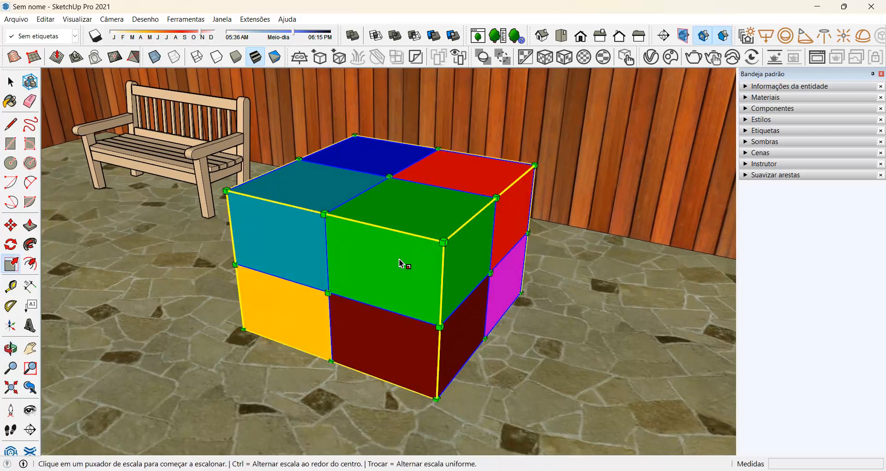
pyautogui.click(328, 292)
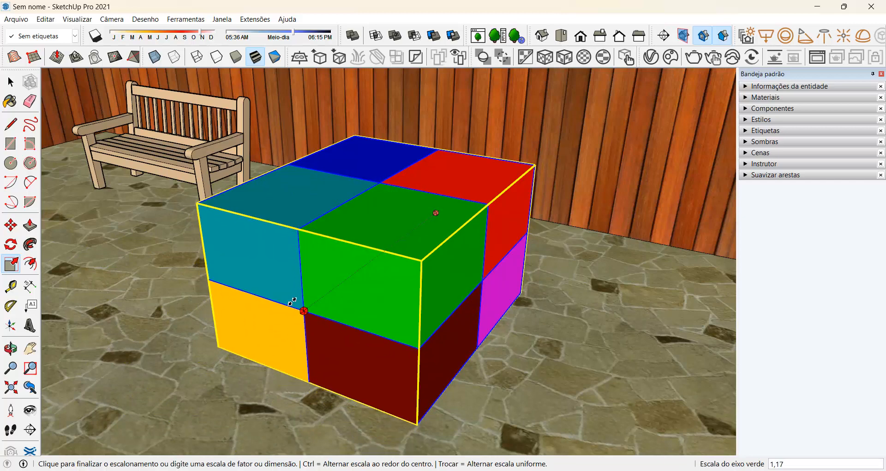
pyautogui.click(292, 307)
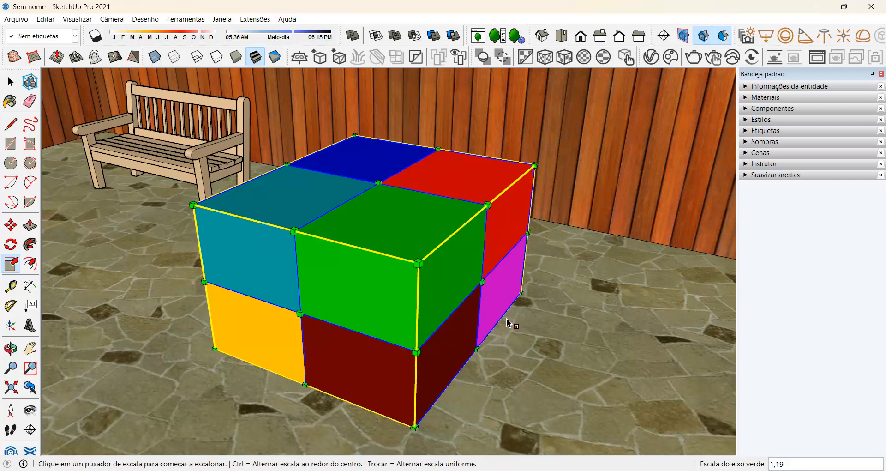
# - Stretch the cube by a factor of about 1.20 along the red axis and about 1.20 along the blue axis
pyautogui.click(483, 282)
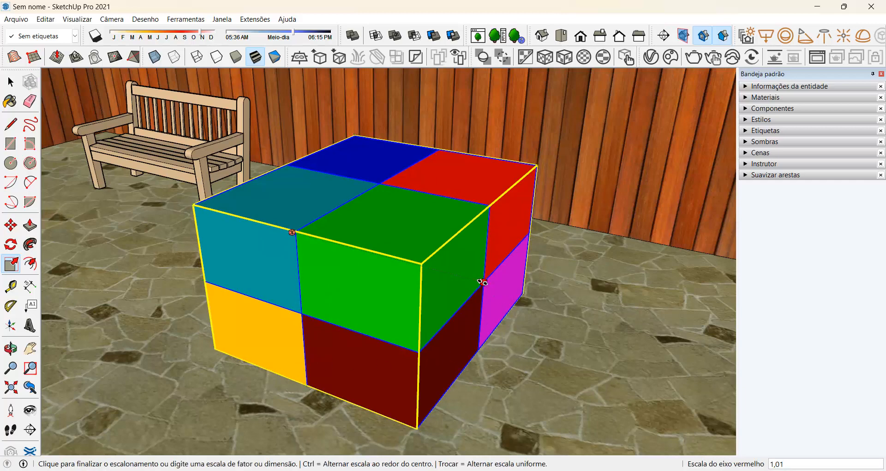
pyautogui.scroll(-2, 482, 283)
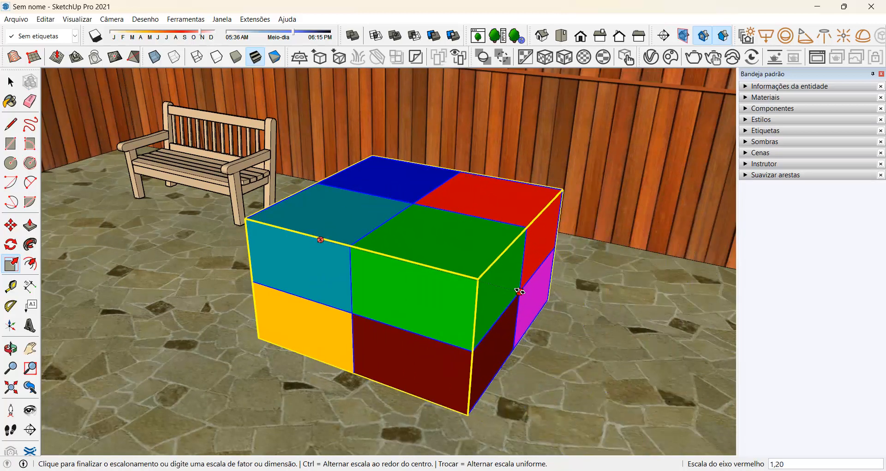
pyautogui.click(520, 290)
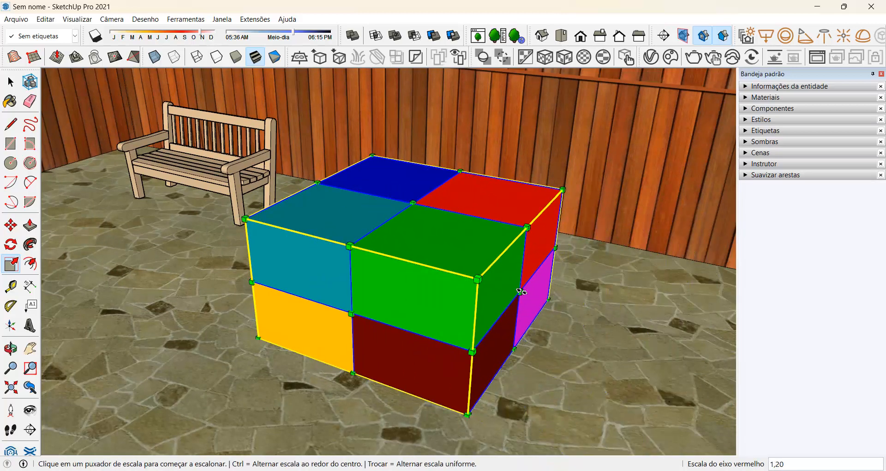
pyautogui.click(414, 203)
pyautogui.click(425, 178)
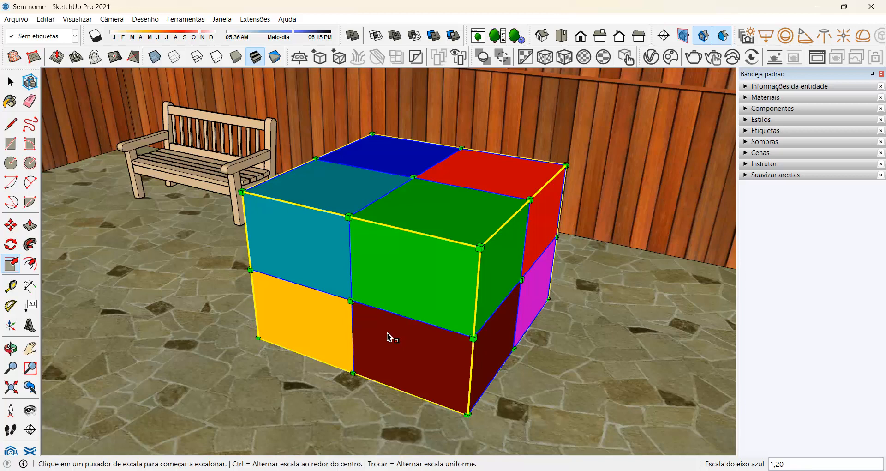
# - Scale the cube by about 1.17 along the red axis and 0.88 along the green axis, using the middle grip of its teal-and-orange vertical edge
pyautogui.scroll(2, 483, 362)
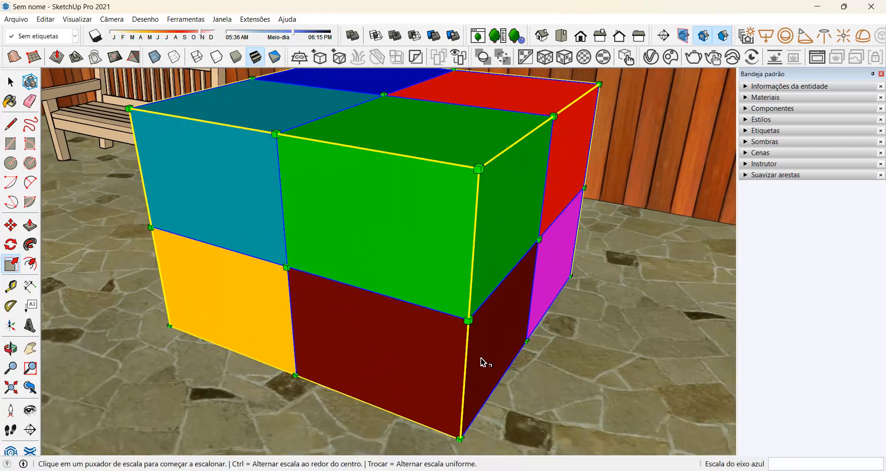
pyautogui.scroll(-1, 470, 322)
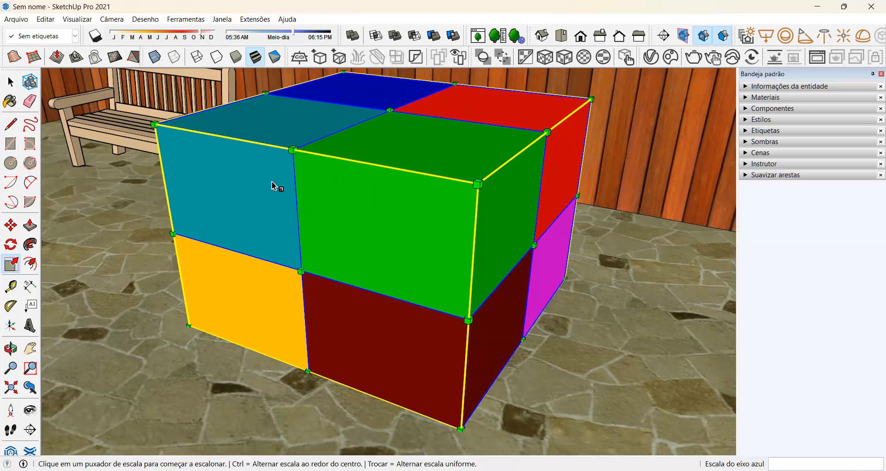
pyautogui.moveTo(204, 247); pyautogui.dragTo(364, 303, button='middle')
pyautogui.click(278, 272)
pyautogui.scroll(-2, 290, 278)
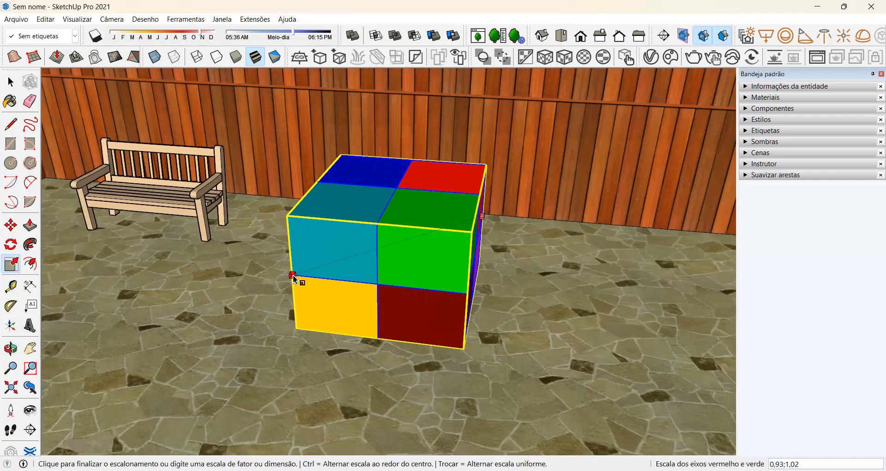
pyautogui.moveTo(203, 318); pyautogui.dragTo(335, 279, button='middle')
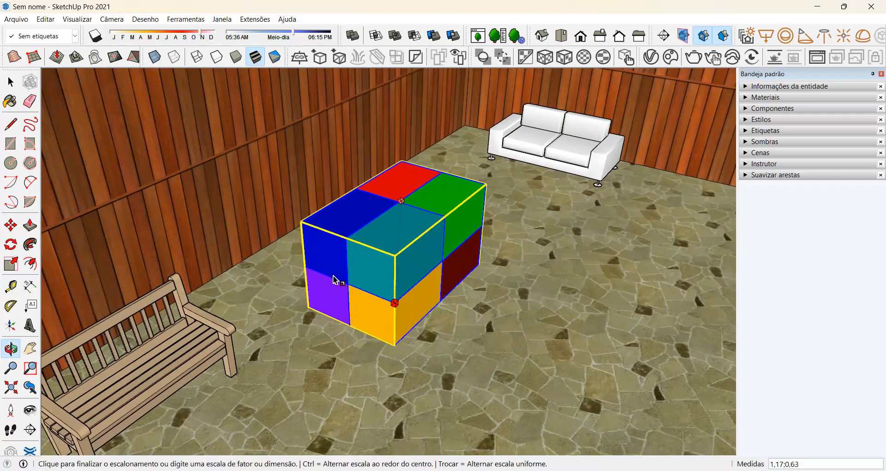
pyautogui.scroll(-1, 335, 280)
pyautogui.scroll(1, 457, 317)
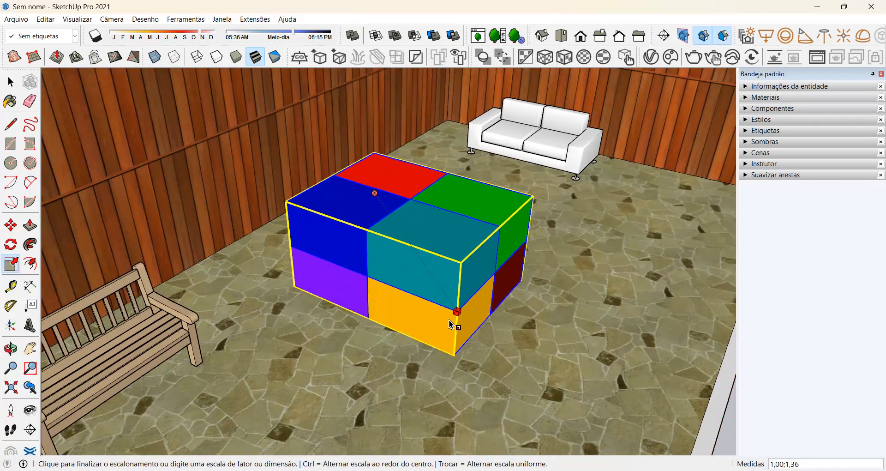
pyautogui.moveTo(449, 318); pyautogui.dragTo(394, 327, button='middle')
pyautogui.scroll(2, 391, 322)
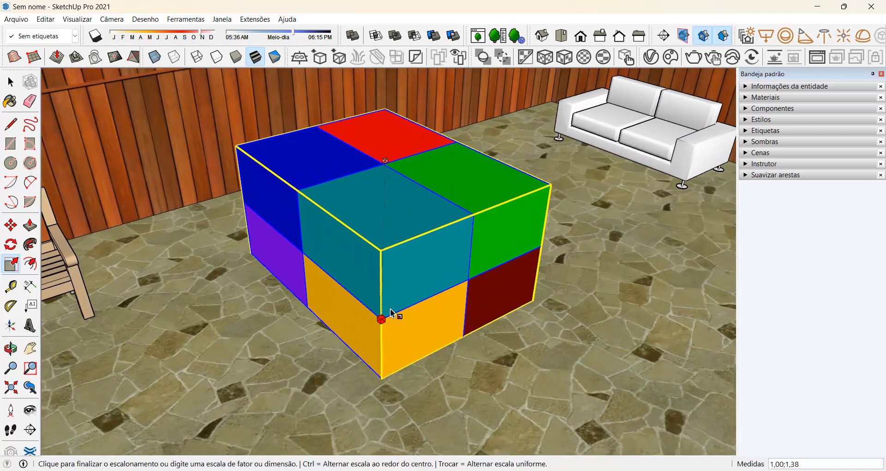
pyautogui.scroll(-1, 406, 308)
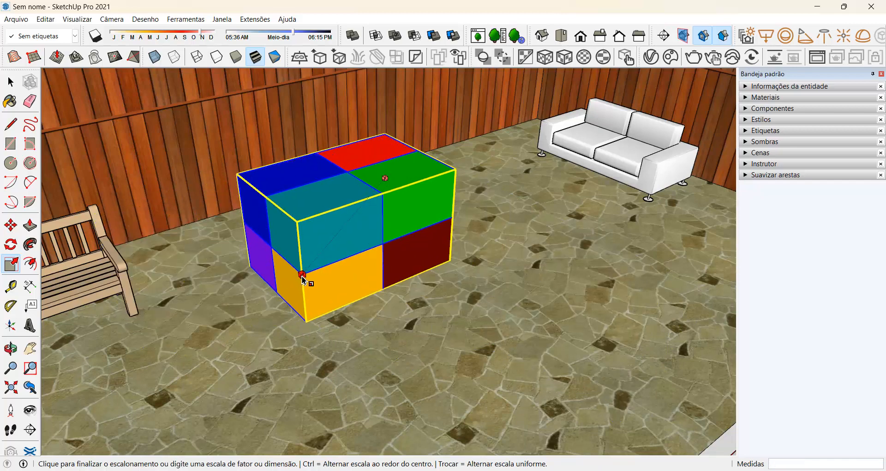
pyautogui.scroll(1, 307, 283)
pyautogui.click(307, 286)
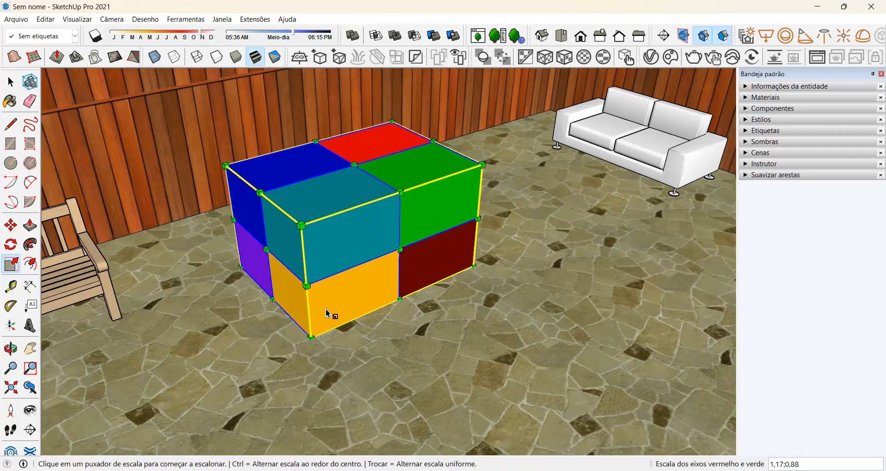
# - Scale the cube by about 1.00 along the green axis and 1.23 along the blue axis, using the middle grip of its front top edge
pyautogui.scroll(1, 408, 234)
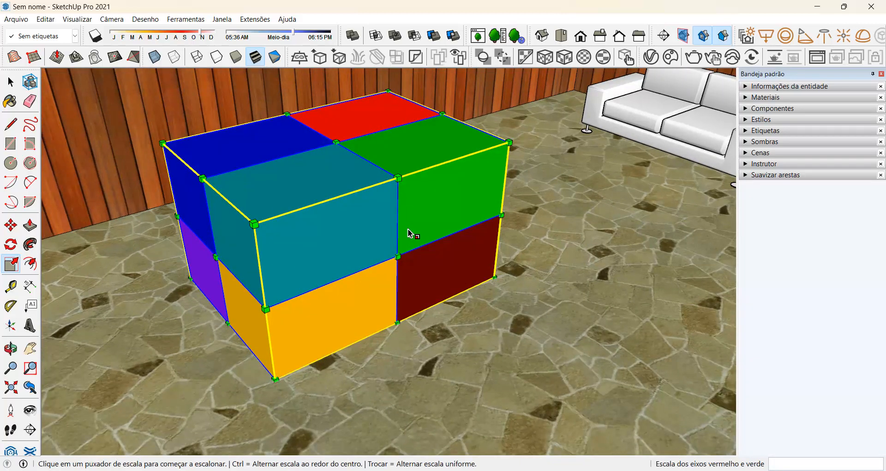
pyautogui.click(400, 179)
pyautogui.scroll(-4, 383, 194)
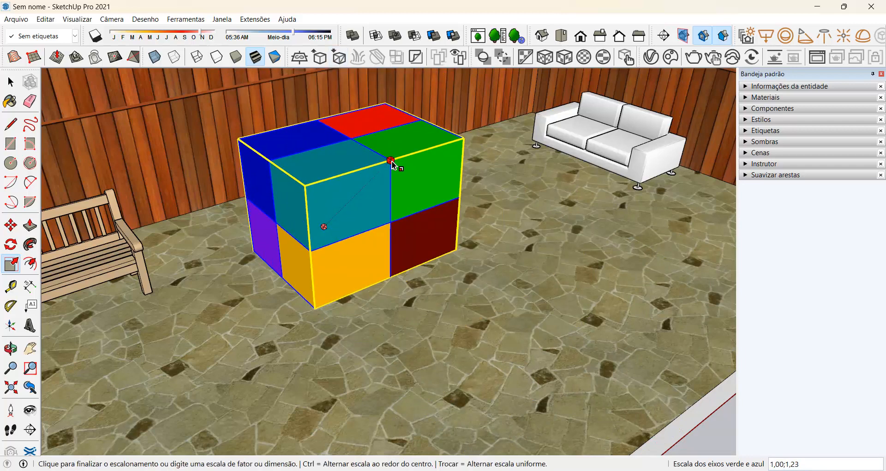
pyautogui.click(390, 160)
# - Shrink the cube uniformly by a factor of about 0.84, using the top corner grip of its green block
pyautogui.scroll(2, 391, 160)
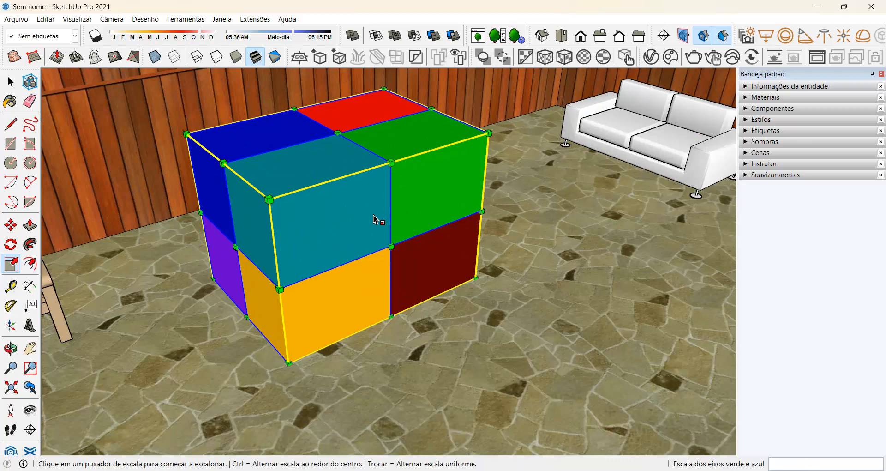
pyautogui.scroll(4, 490, 123)
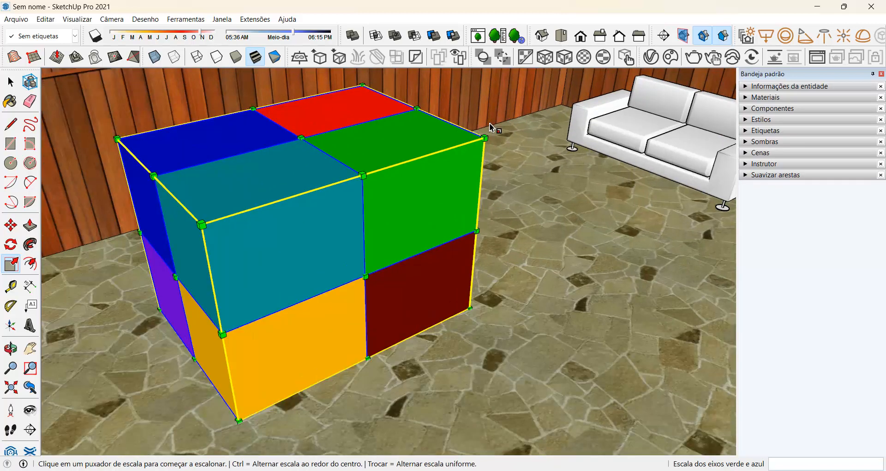
pyautogui.scroll(-2, 489, 124)
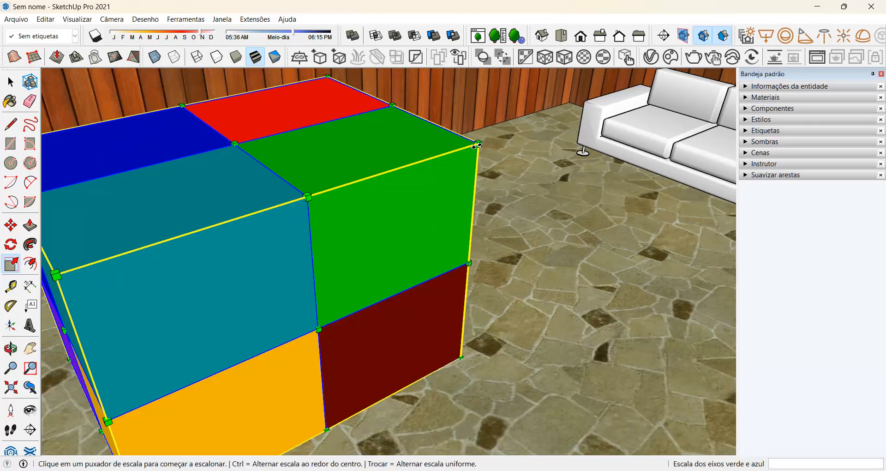
pyautogui.click(476, 145)
pyautogui.scroll(-2, 475, 145)
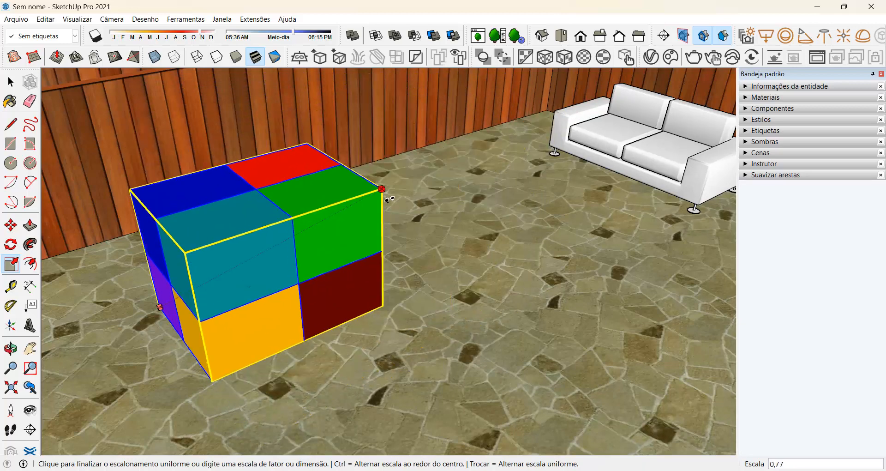
pyautogui.click(409, 184)
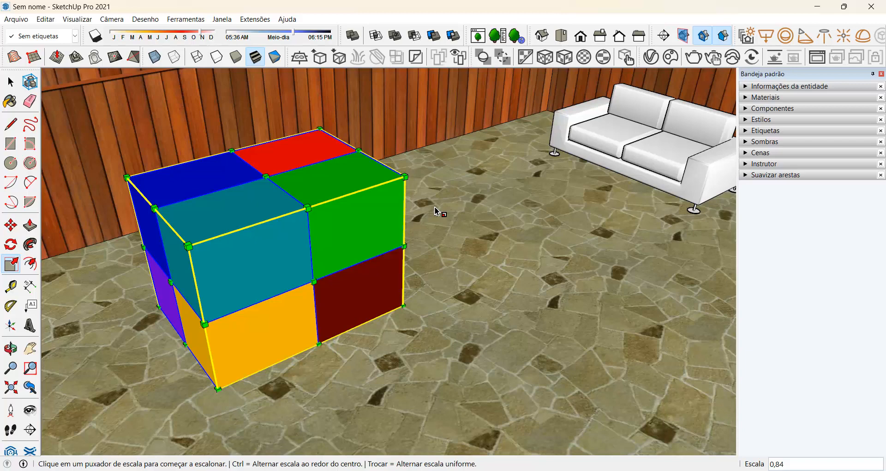
# - Scale the cube uniformly from the green block's top corner grip with an exact factor of 1
pyautogui.click(406, 176)
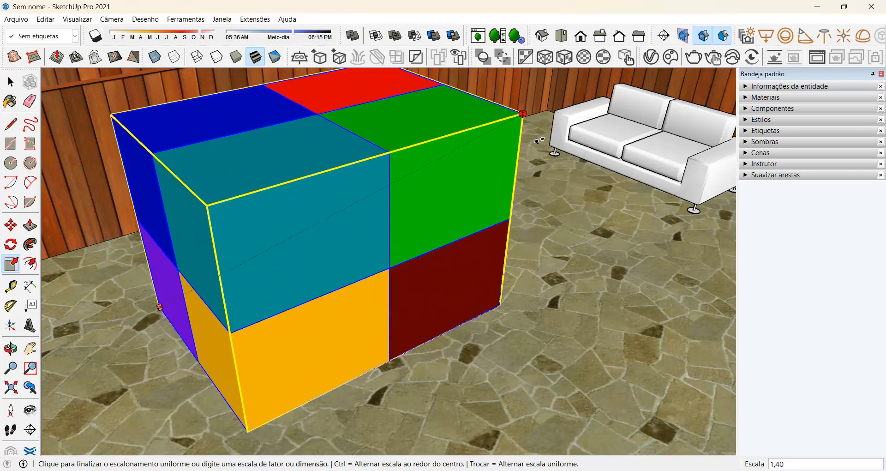
pyautogui.write('1')
pyautogui.press('Return')
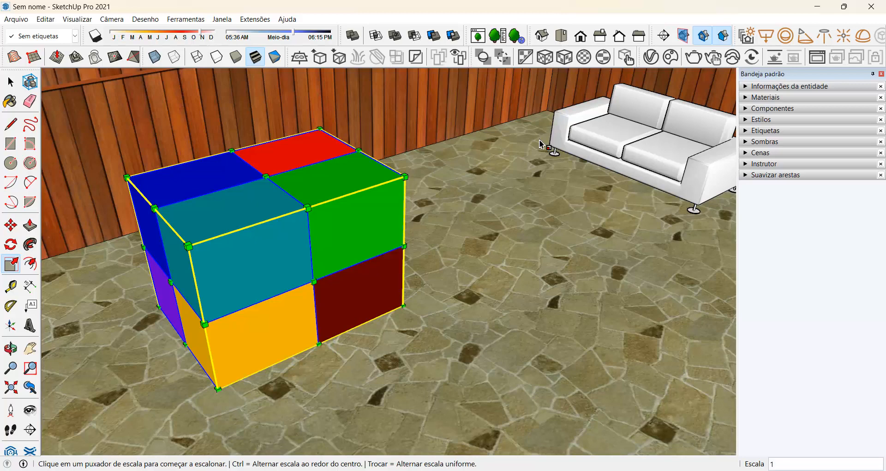
# - Enlarge the cube uniformly from the green block's top corner grip with an exact factor of 2
pyautogui.scroll(-3, 272, 260)
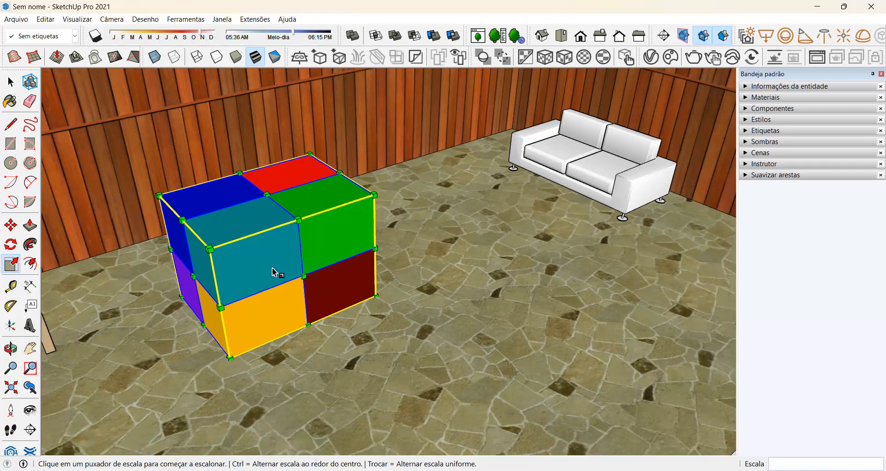
pyautogui.click(375, 197)
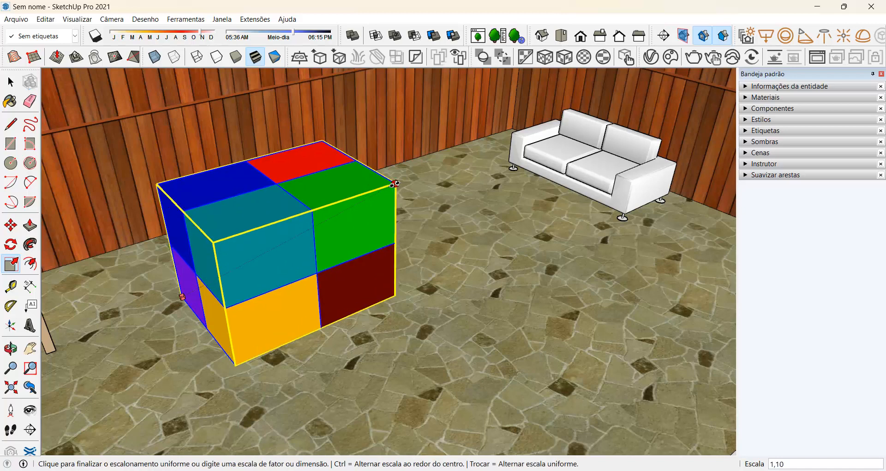
pyautogui.write('2')
pyautogui.press('Return')
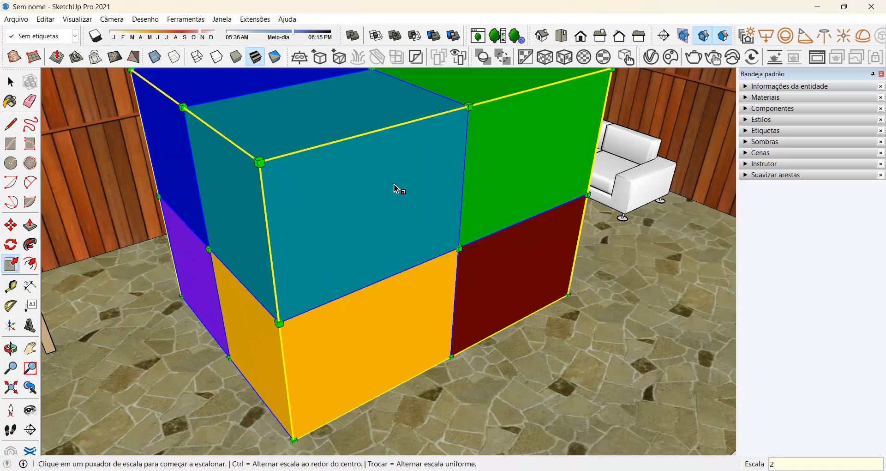
# - Enlarge the cube uniformly from the green block's top corner grip with an exact factor of 3
pyautogui.scroll(-3, 326, 283)
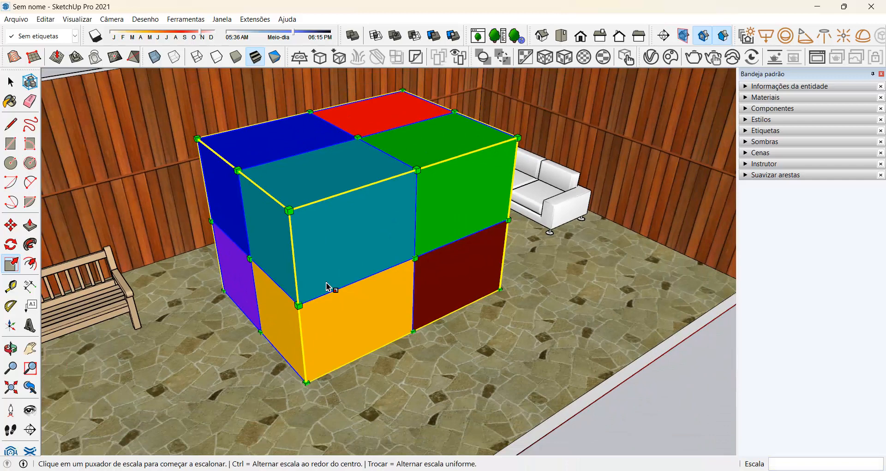
pyautogui.scroll(-4, 313, 284)
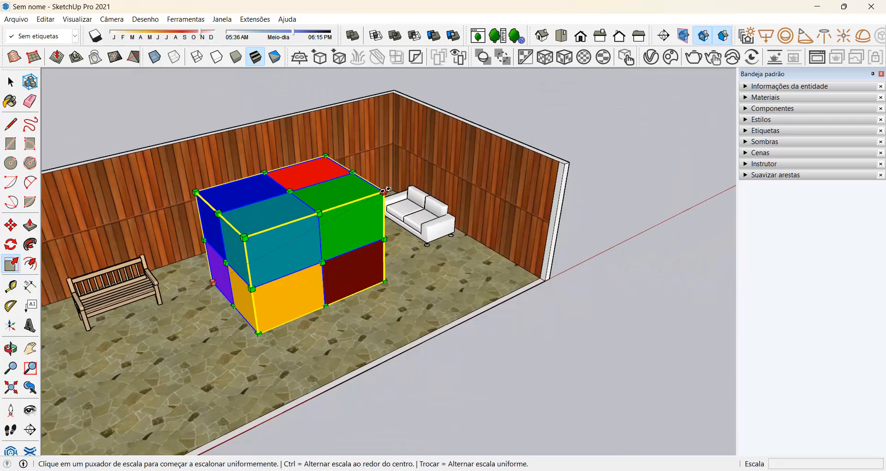
pyautogui.click(385, 191)
pyautogui.write('3')
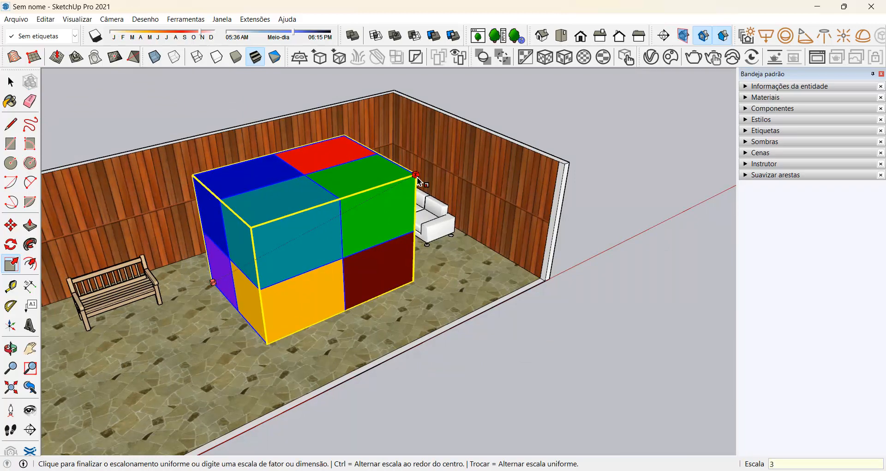
pyautogui.press('Return')
# - Reduce the oversized cube uniformly from the green block's top corner grip with an exact factor of 0.5
pyautogui.scroll(-3, 305, 305)
pyautogui.scroll(-2, 305, 309)
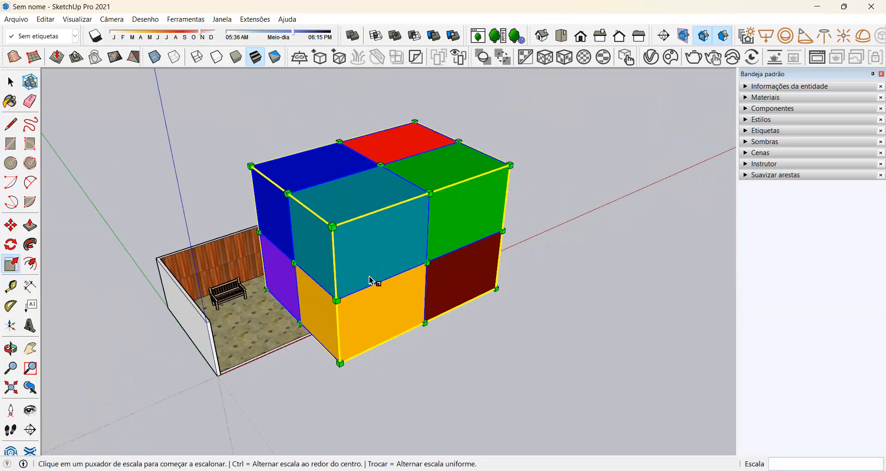
pyautogui.scroll(2, 483, 204)
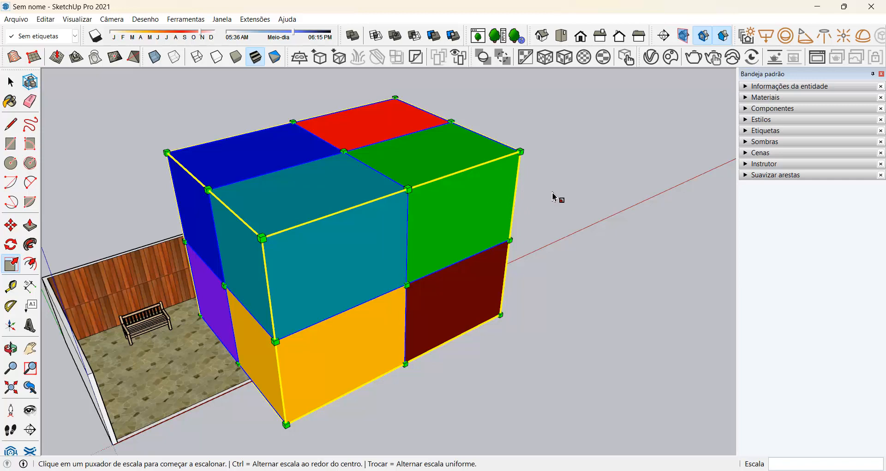
pyautogui.click(520, 152)
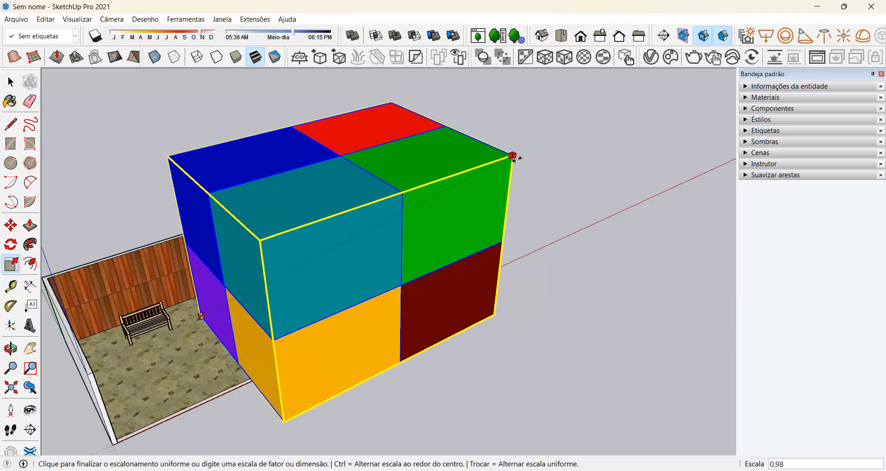
pyautogui.write(',5')
pyautogui.press('Return')
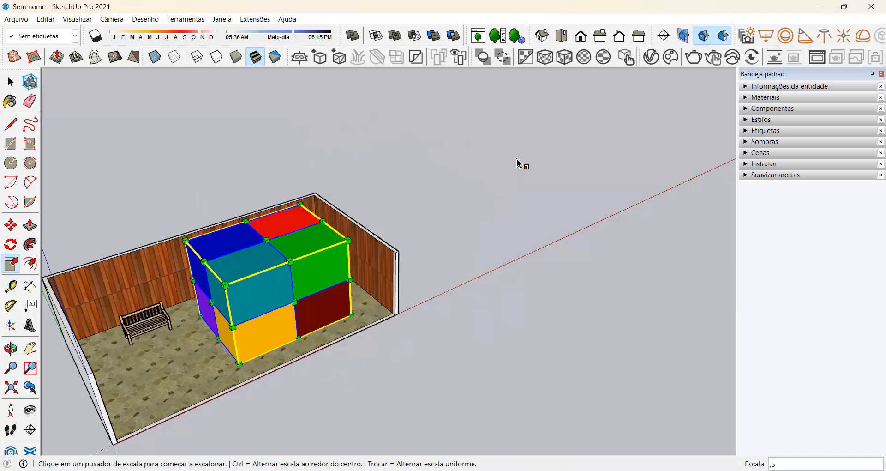
# - Halve the cube a second time with a uniform scale factor of 0.5 from the same corner grip
pyautogui.scroll(2, 175, 307)
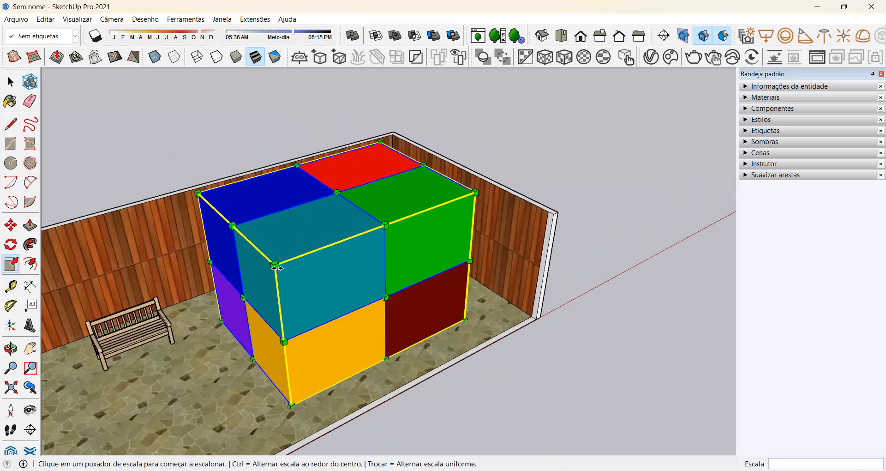
pyautogui.scroll(1, 275, 295)
pyautogui.scroll(1, 273, 308)
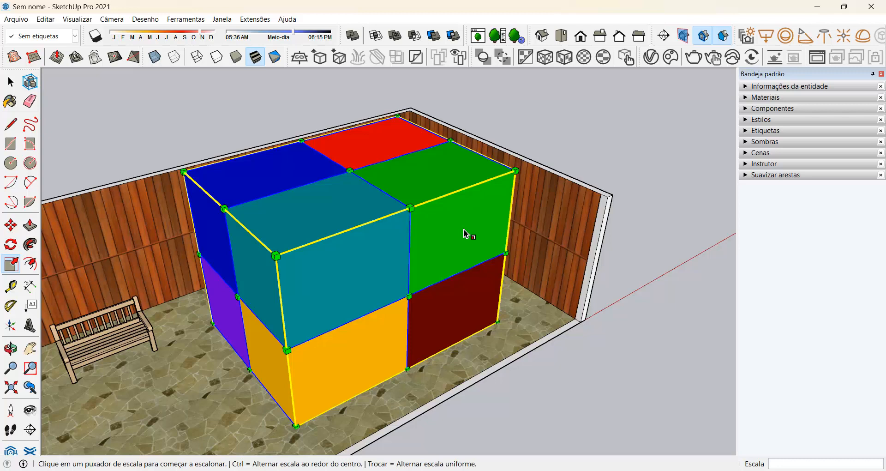
pyautogui.moveTo(516, 171); pyautogui.dragTo(508, 174)
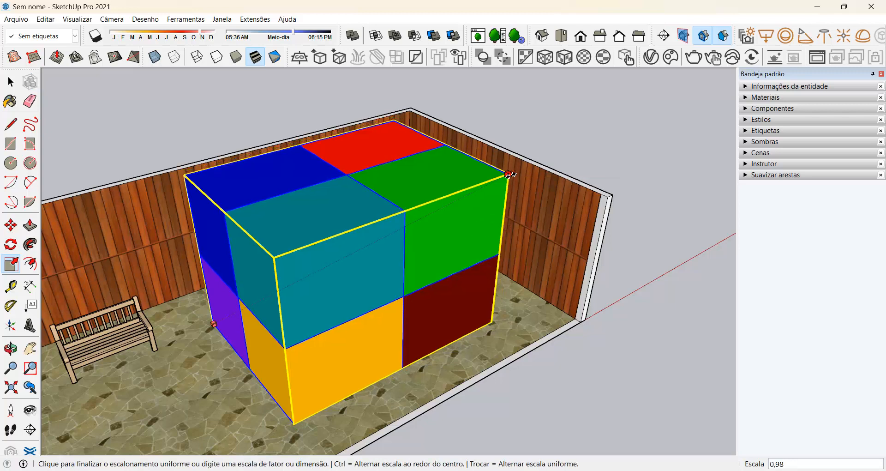
pyautogui.write(',5')
pyautogui.press('Return')
# - Shrink the cube uniformly to a tenth of its size with a scale factor of 0.1 from the green block's top corner grip
pyautogui.scroll(-5, 508, 182)
pyautogui.scroll(4, 253, 343)
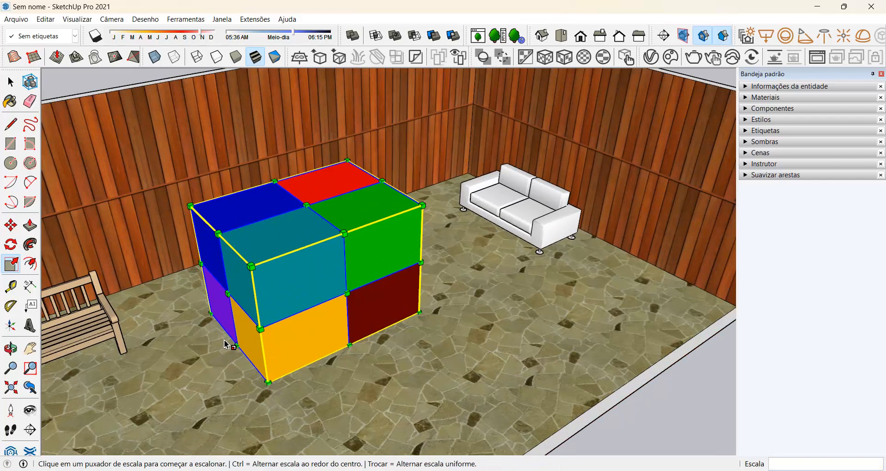
pyautogui.scroll(1, 293, 330)
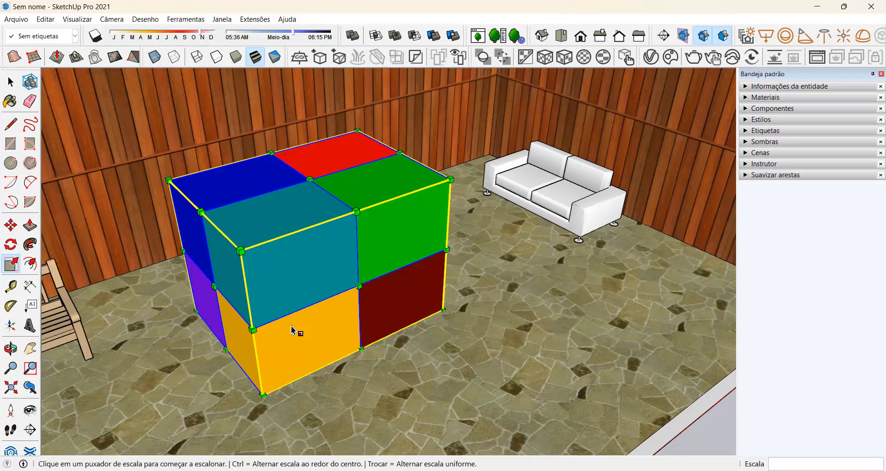
pyautogui.scroll(1, 306, 316)
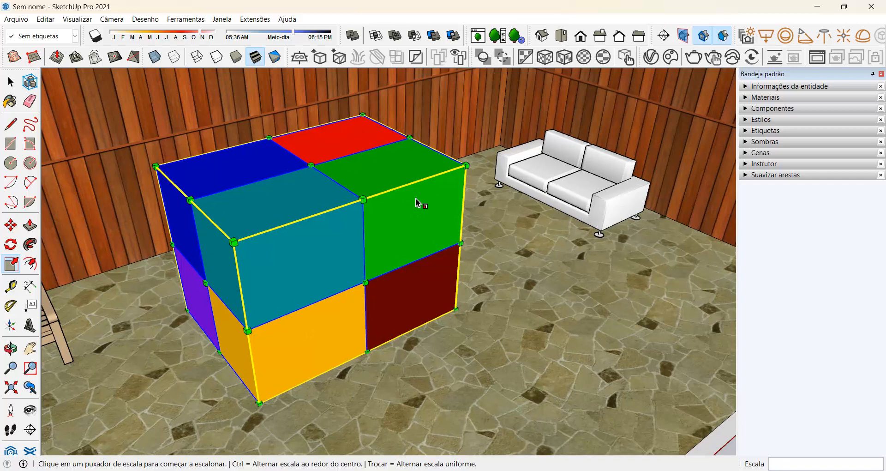
pyautogui.click(463, 168)
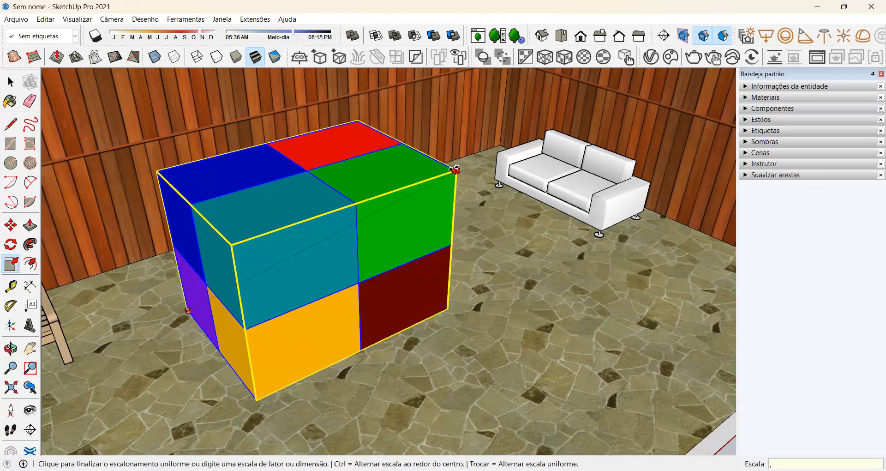
pyautogui.press('Return')
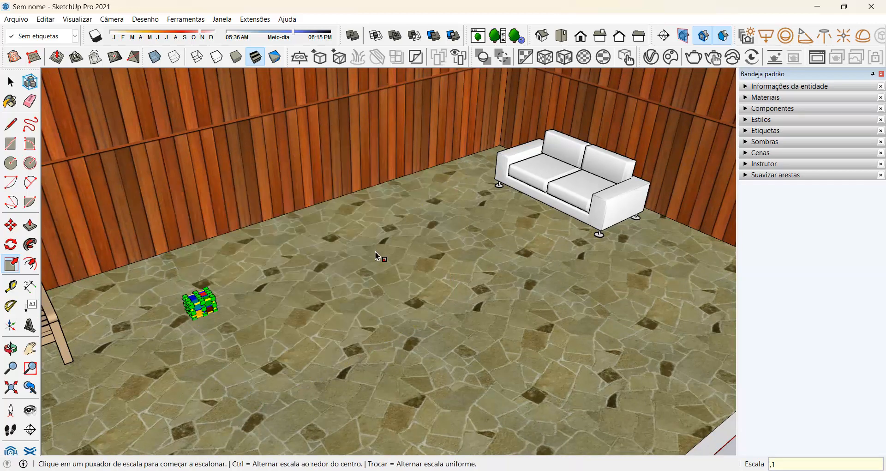
# - Enlarge the tiny cube uniformly from the green block's top corner grip with an exact factor of 10
pyautogui.scroll(2, 168, 320)
pyautogui.scroll(3, 168, 320)
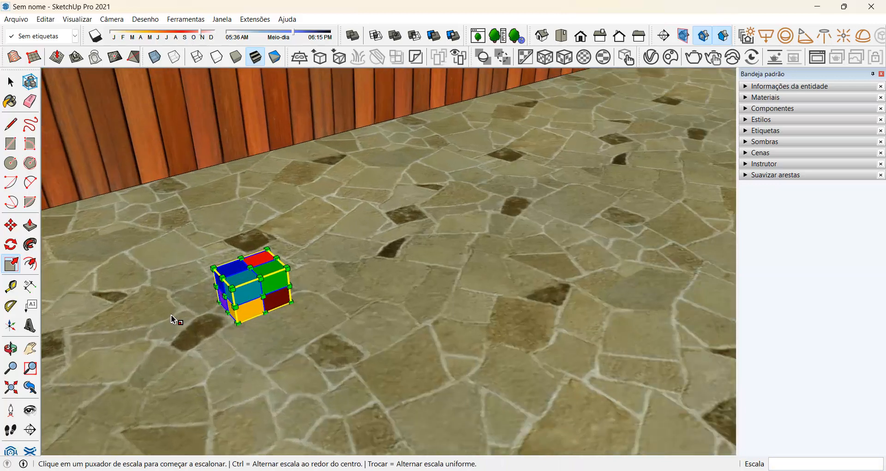
pyautogui.scroll(2, 177, 314)
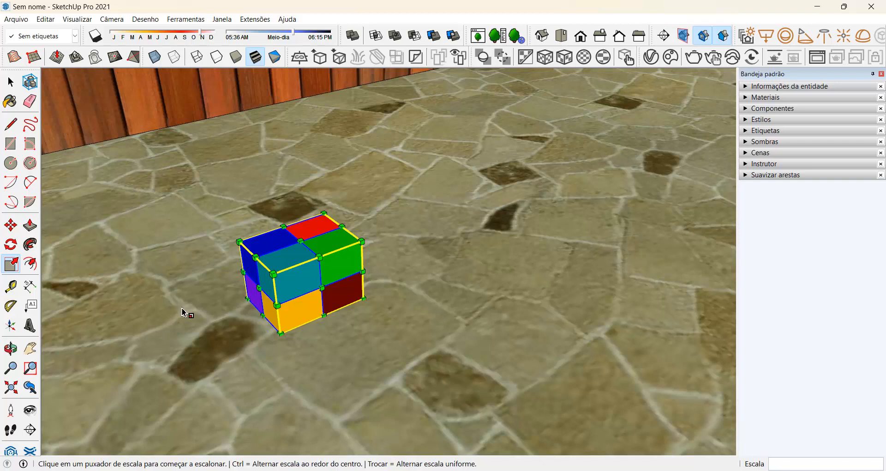
pyautogui.click(362, 242)
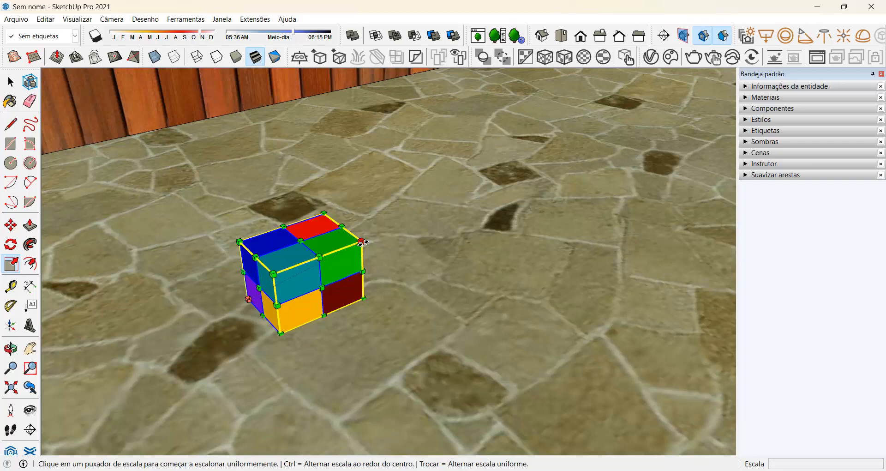
pyautogui.write('10')
pyautogui.press('Return')
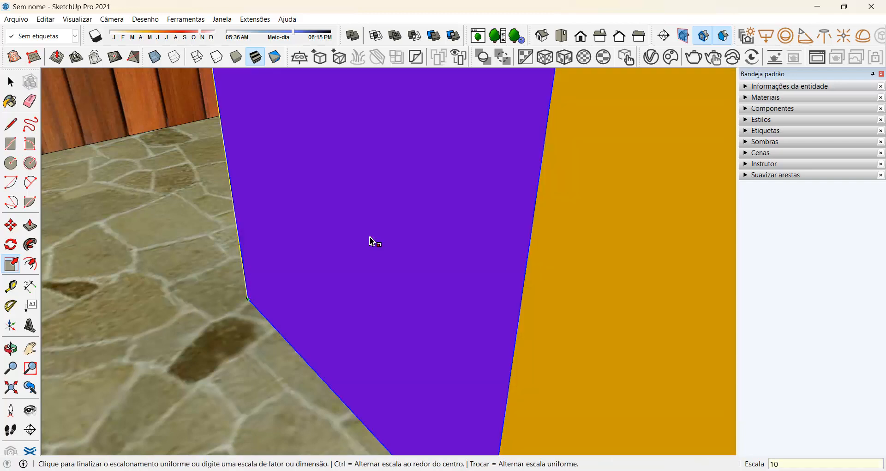
pyautogui.scroll(-3, 225, 327)
pyautogui.scroll(-5, 225, 327)
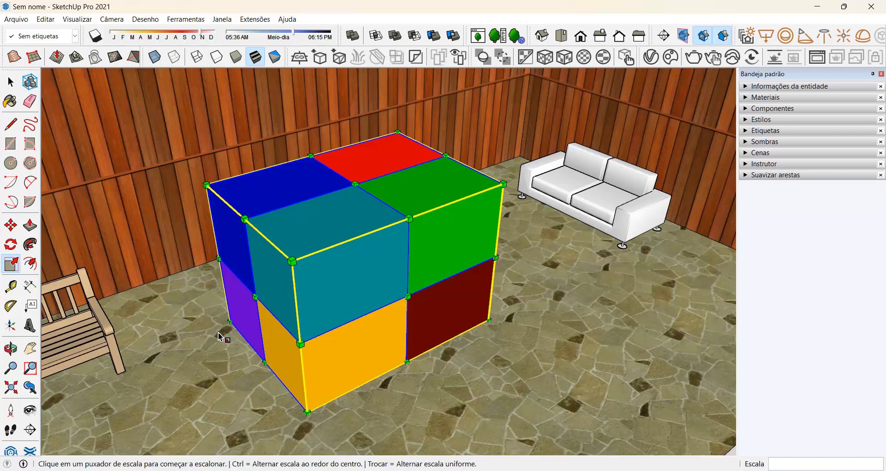
# - Try freehand uniform scaling of the cube from the green block's top corner grip, down to about 0.67 and back to 1.00
pyautogui.press('space')
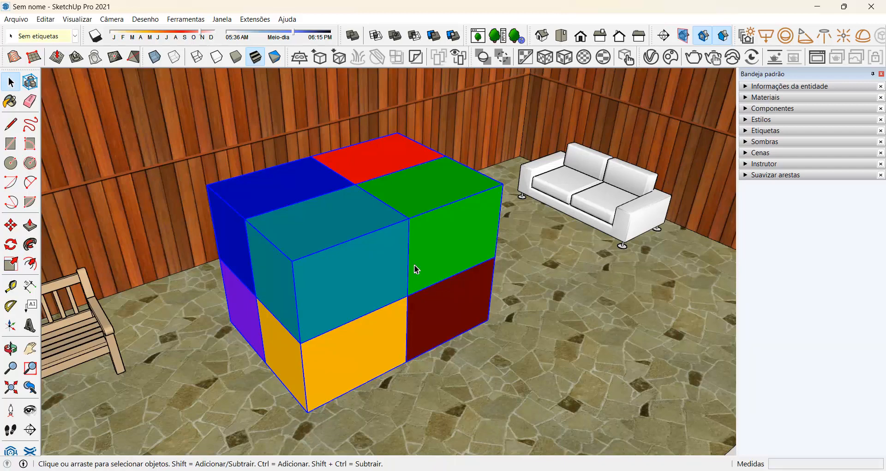
pyautogui.press('s')
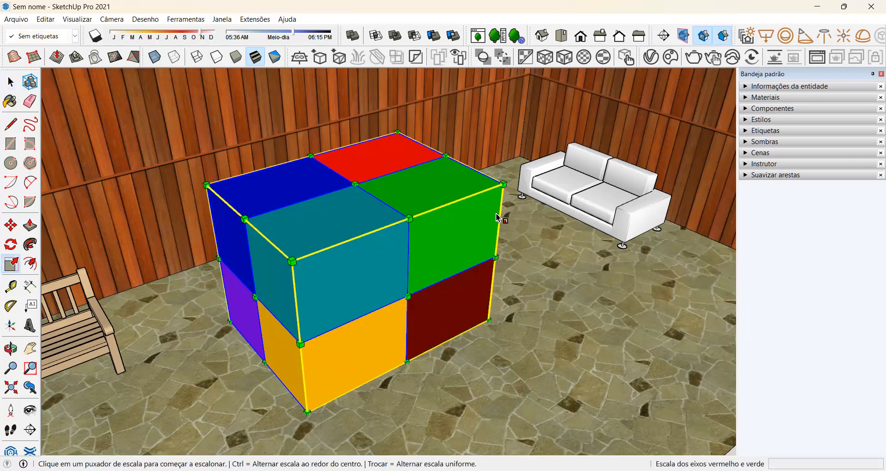
pyautogui.click(504, 184)
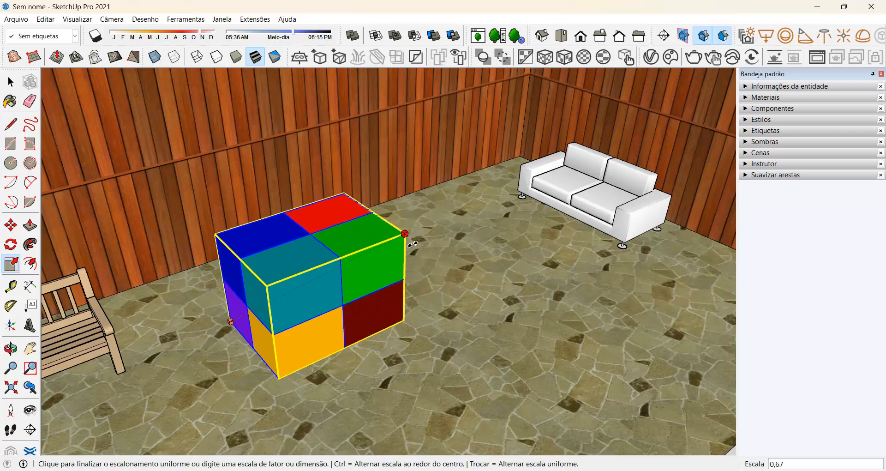
pyautogui.scroll(1, 465, 231)
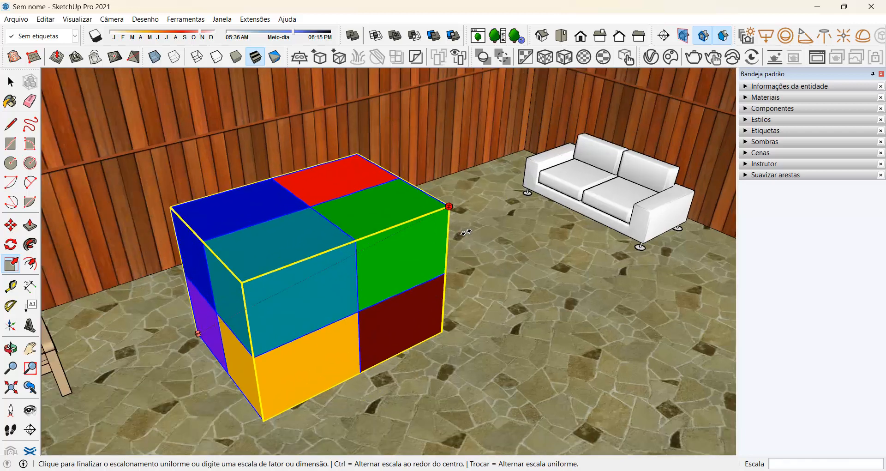
pyautogui.click(505, 191)
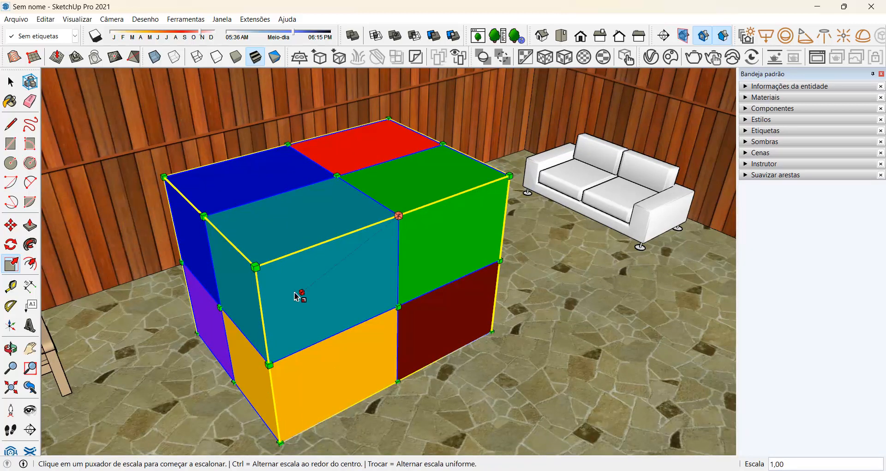
# - Try uniform scaling from the dark blue block's top corner grip, down to about 0.81 and back to 1.00
pyautogui.moveTo(296, 297); pyautogui.dragTo(259, 277, button='middle')
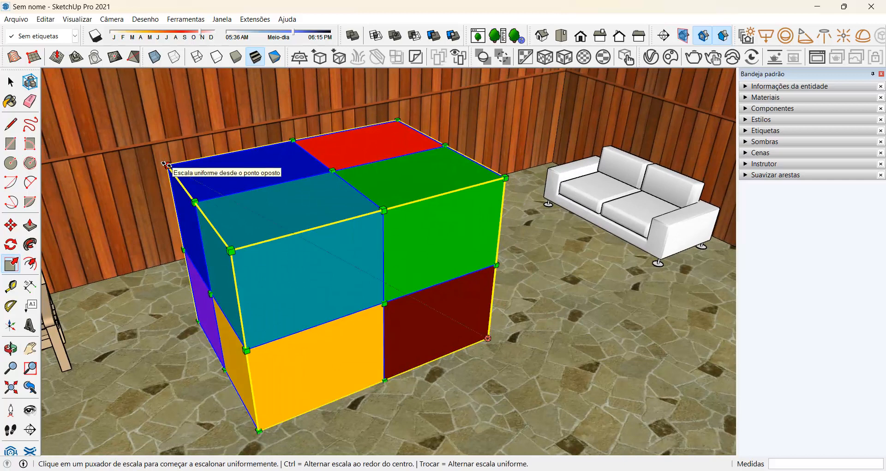
pyautogui.click(165, 164)
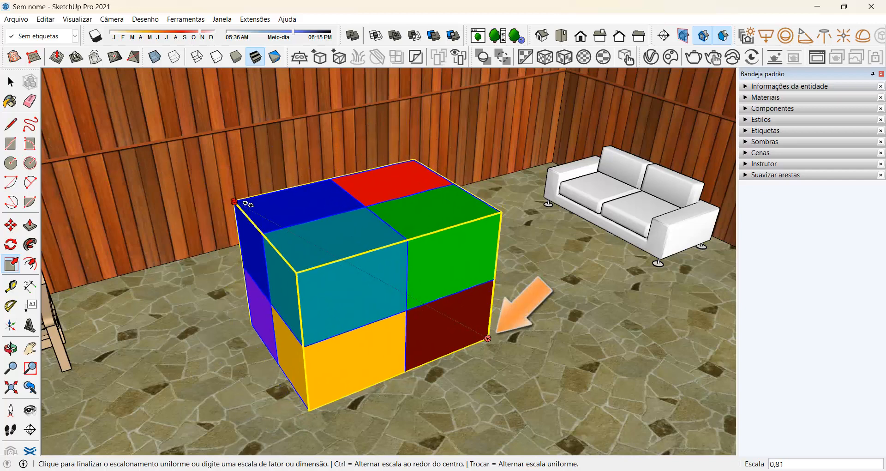
pyautogui.click(167, 166)
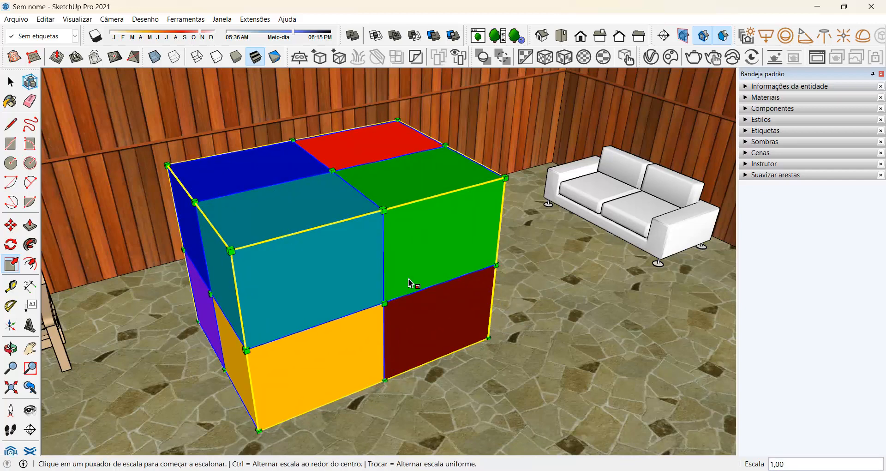
# - Try scaling the cube uniformly around its centre from the green block's top corner grip, to a factor of about 1.10
pyautogui.click(506, 178)
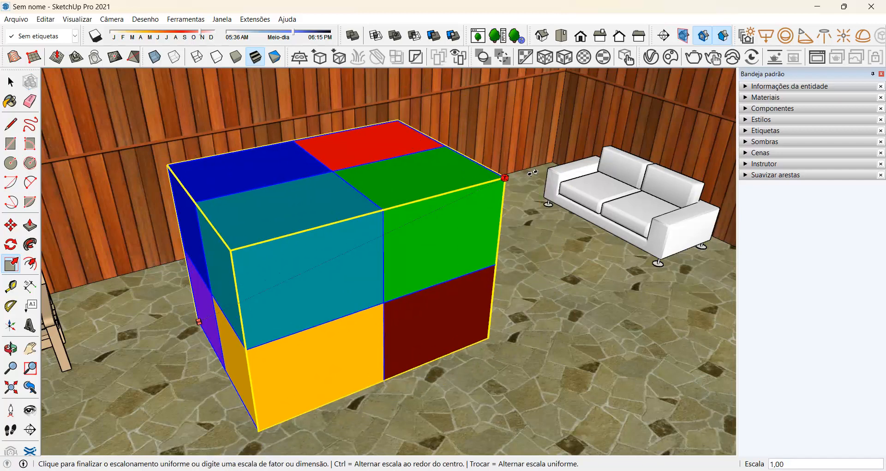
pyautogui.press('ctrl')
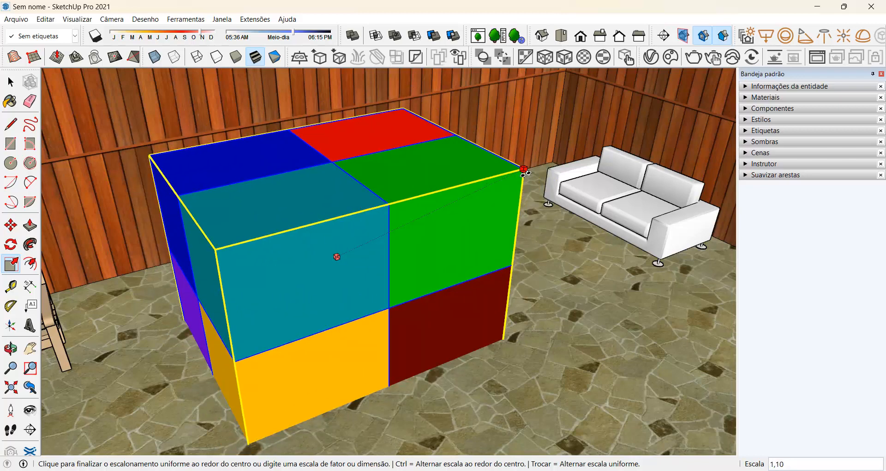
pyautogui.press('ctrl')
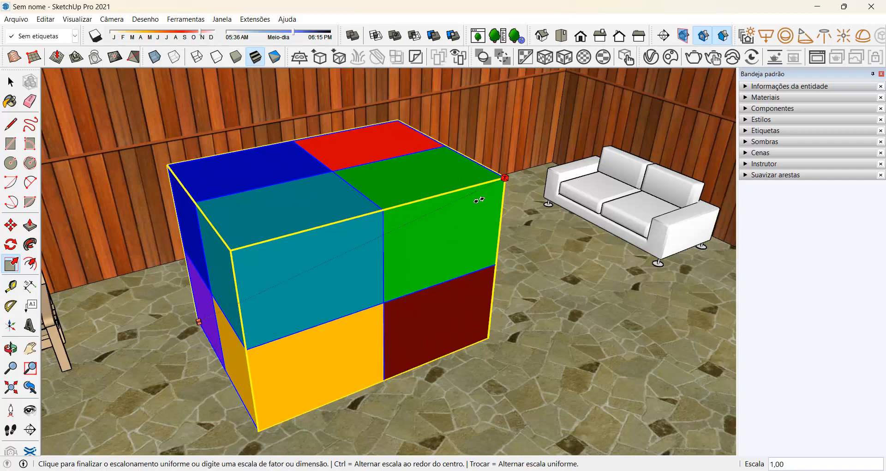
pyautogui.press('Escape')
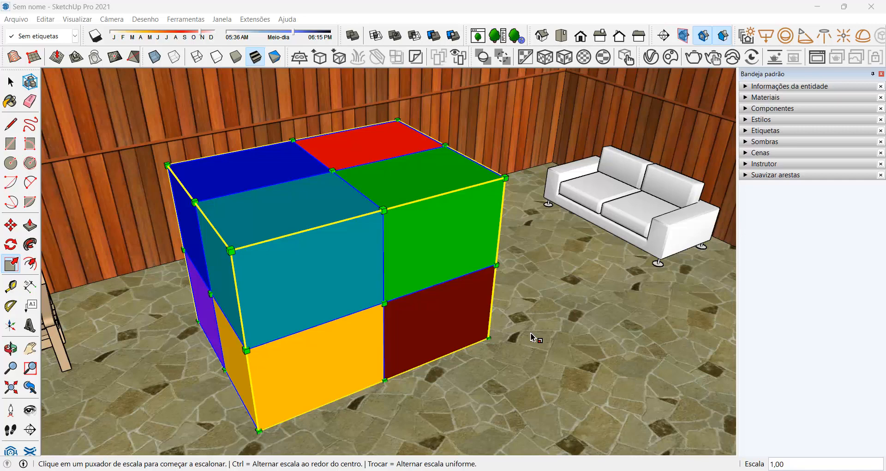
# - Leave the Scale tool and examine the wooden bench by the wall from the front
pyautogui.scroll(-5, 517, 293)
pyautogui.moveTo(522, 294); pyautogui.dragTo(493, 291, button='middle')
pyautogui.keyDown('shift'); pyautogui.moveTo(249, 286); pyautogui.dragTo(262, 245, button='middle'); pyautogui.keyUp('shift')
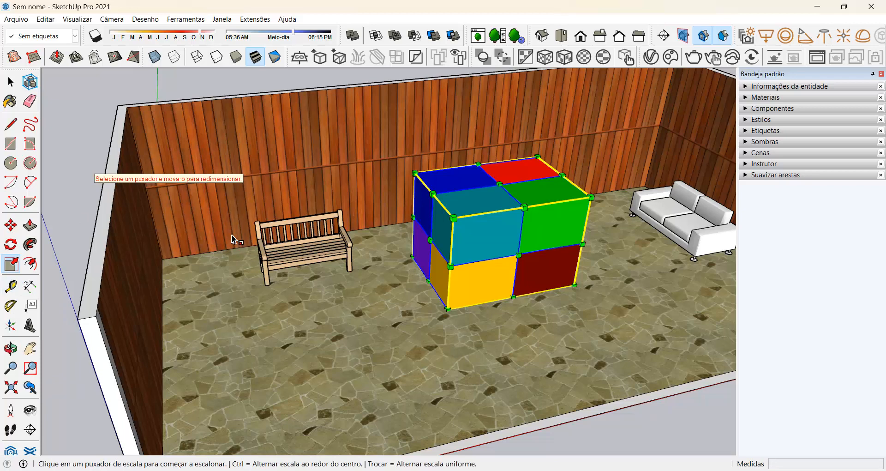
pyautogui.press('space')
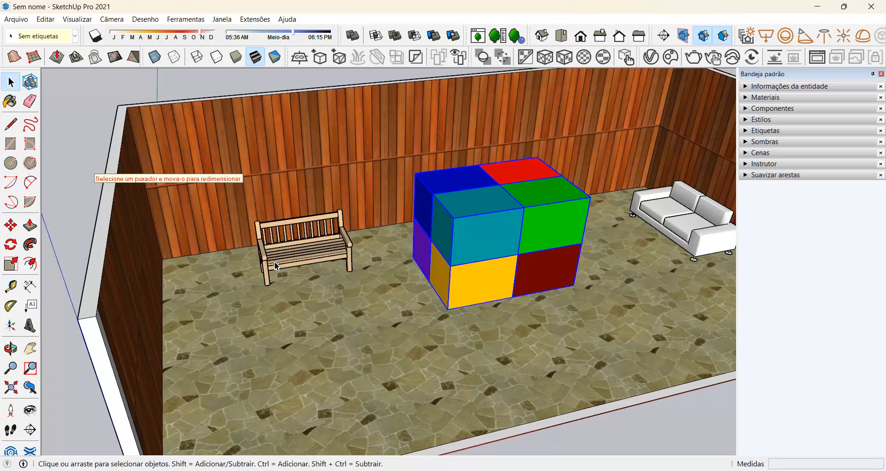
pyautogui.scroll(1, 275, 260)
pyautogui.moveTo(279, 249); pyautogui.dragTo(351, 262, button='middle')
pyautogui.scroll(1, 410, 263)
pyautogui.scroll(1, 409, 262)
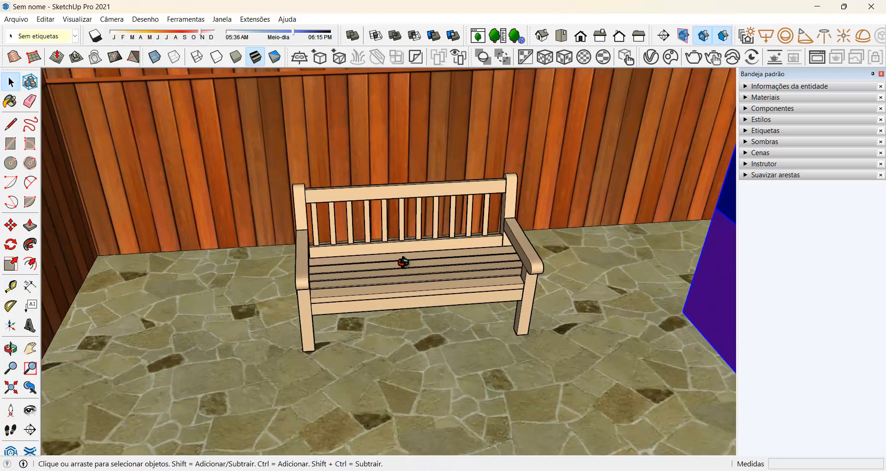
pyautogui.moveTo(407, 257); pyautogui.dragTo(382, 272, button='middle')
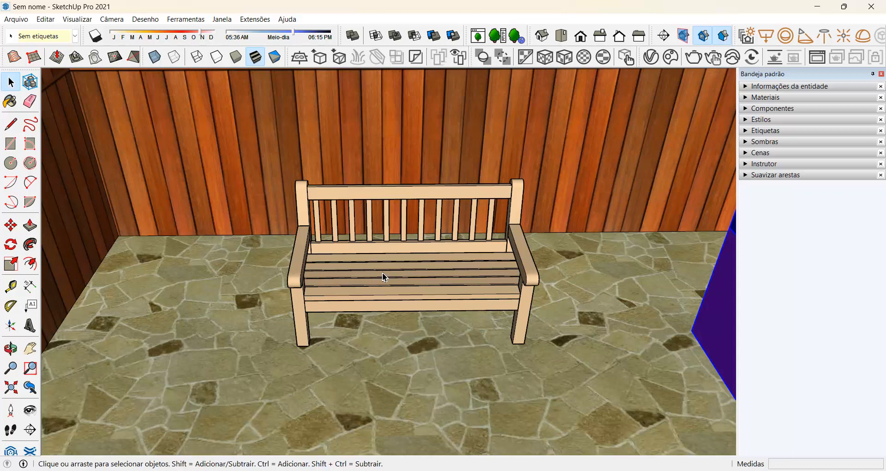
pyautogui.scroll(2, 371, 288)
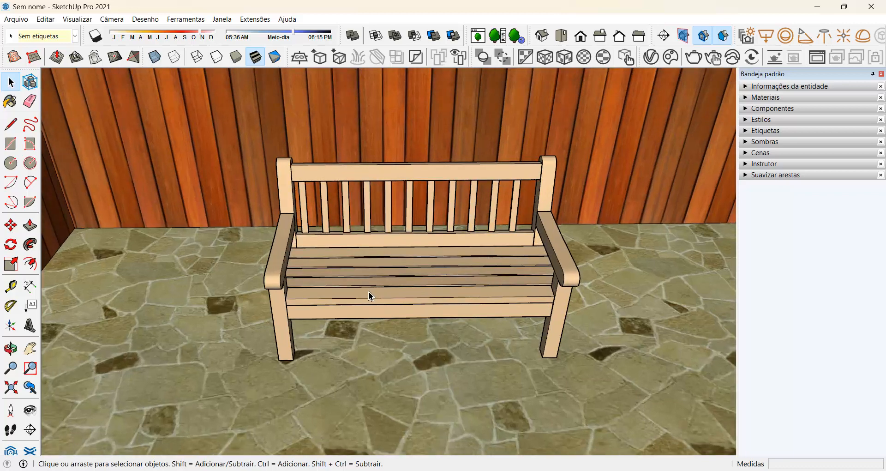
# - Measure the bench's width between the outer bottom corners of its front legs with the Tape Measure
pyautogui.press('t')
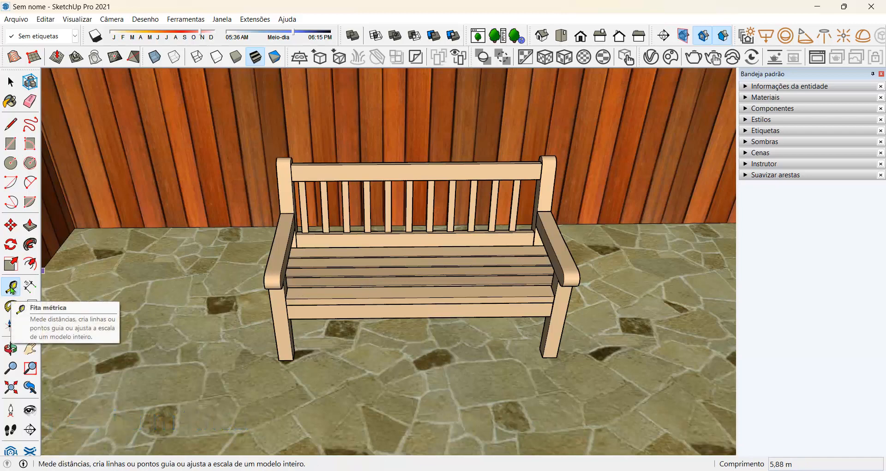
pyautogui.click(11, 288)
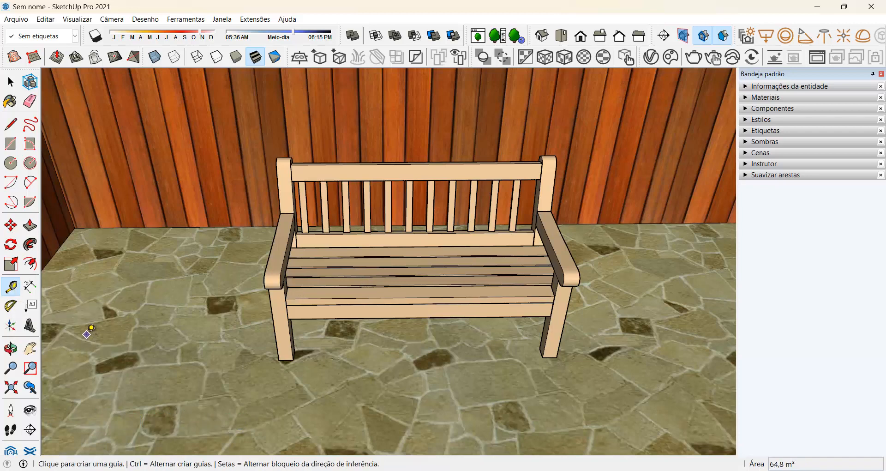
pyautogui.scroll(-1, 62, 319)
pyautogui.scroll(2, 261, 397)
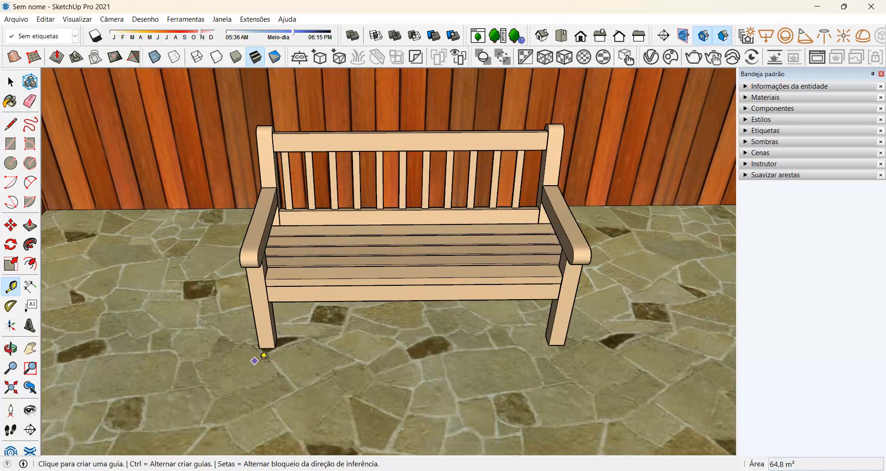
pyautogui.scroll(1, 256, 353)
pyautogui.click(260, 344)
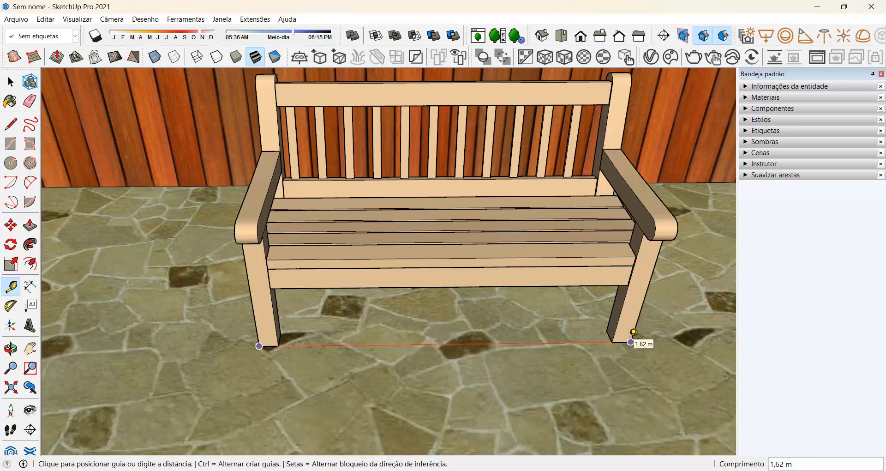
pyautogui.press('space')
pyautogui.scroll(-2, 257, 345)
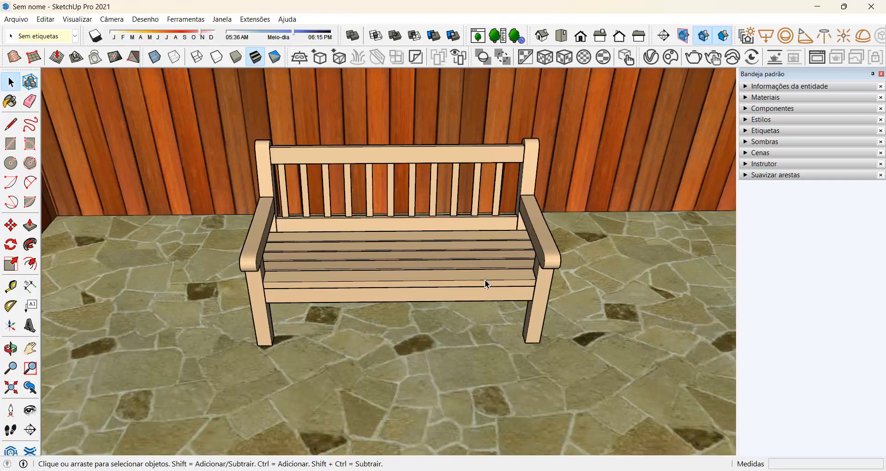
# - Open the bench for editing and resize the whole active component with the Tape Measure, using the width between its front legs as reference
pyautogui.doubleClick(451, 281)
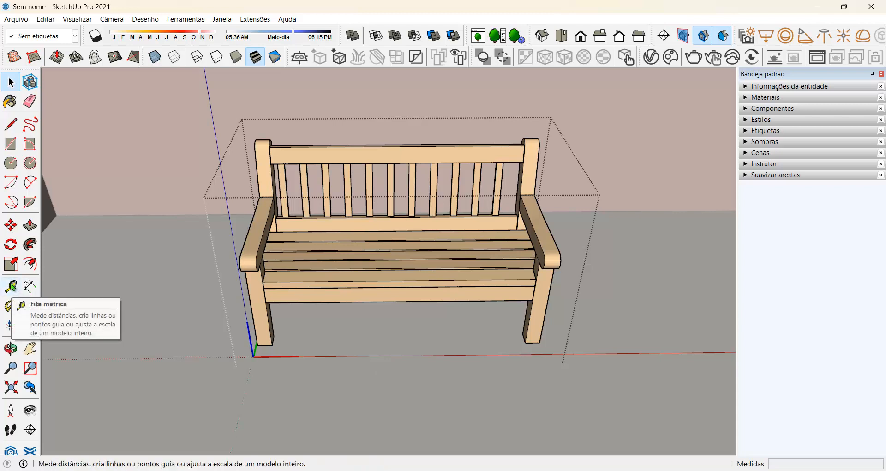
pyautogui.click(10, 287)
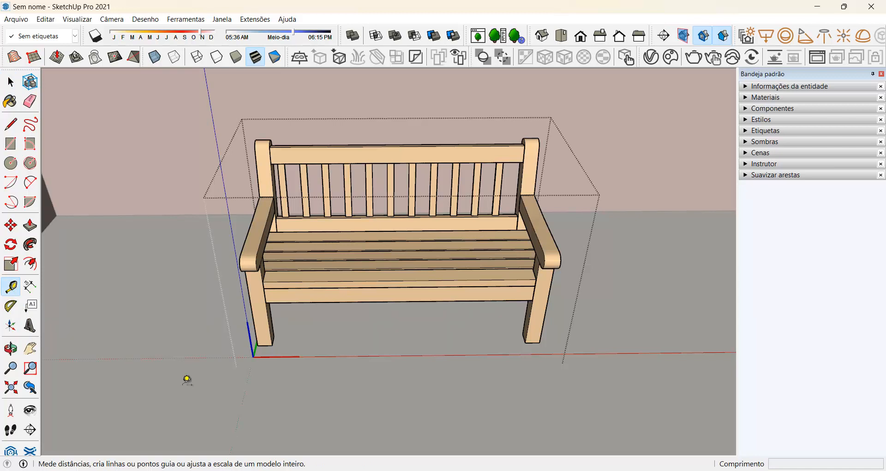
pyautogui.scroll(1, 518, 344)
pyautogui.scroll(1, 518, 344)
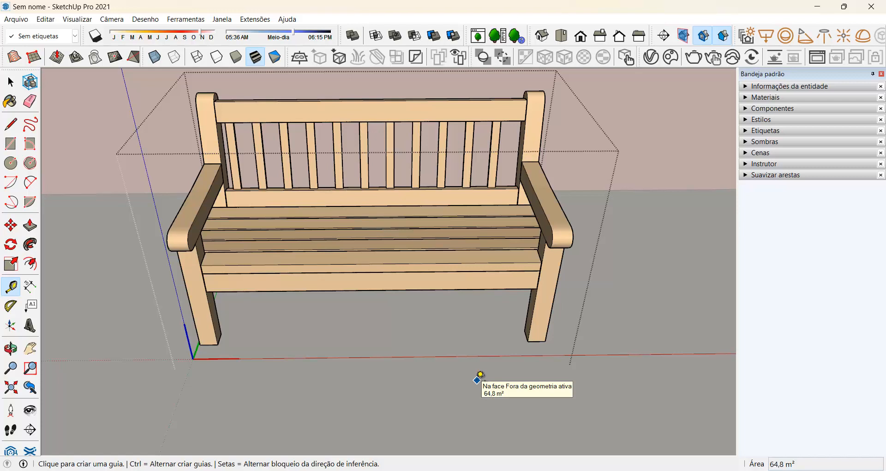
pyautogui.scroll(1, 285, 371)
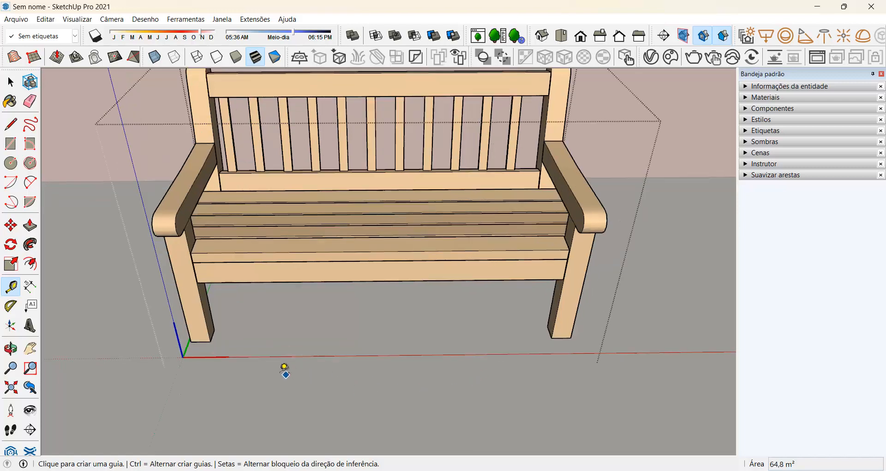
pyautogui.click(195, 340)
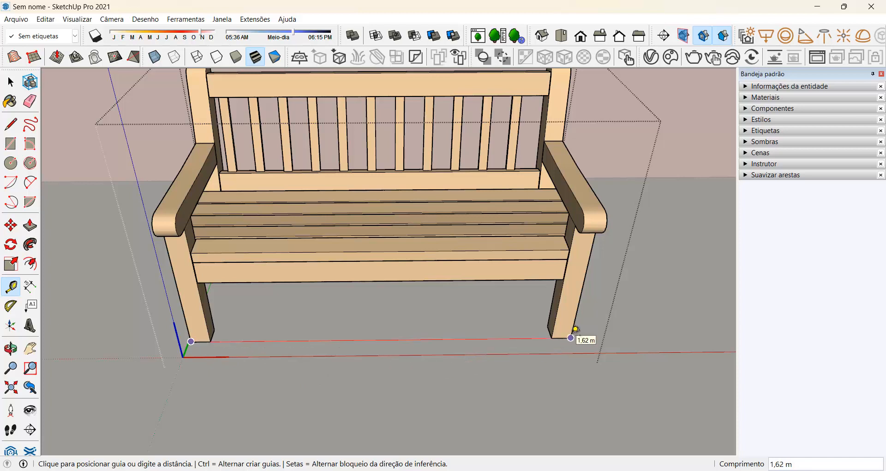
pyautogui.click(576, 330)
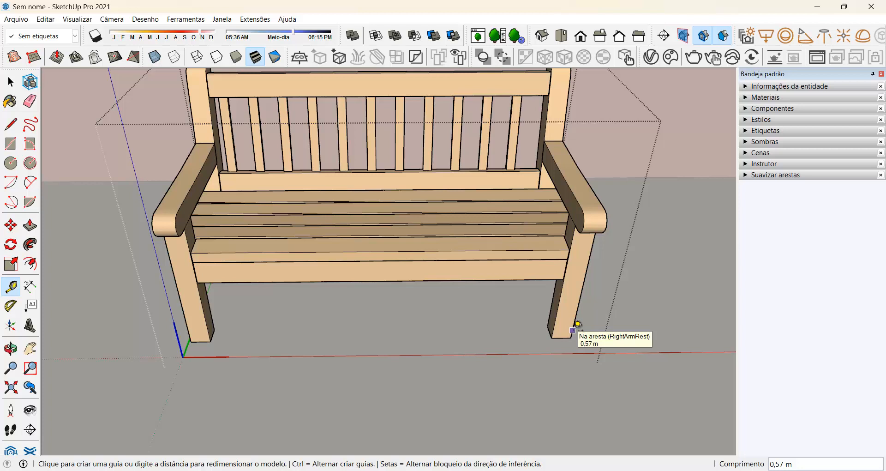
pyautogui.press('Return')
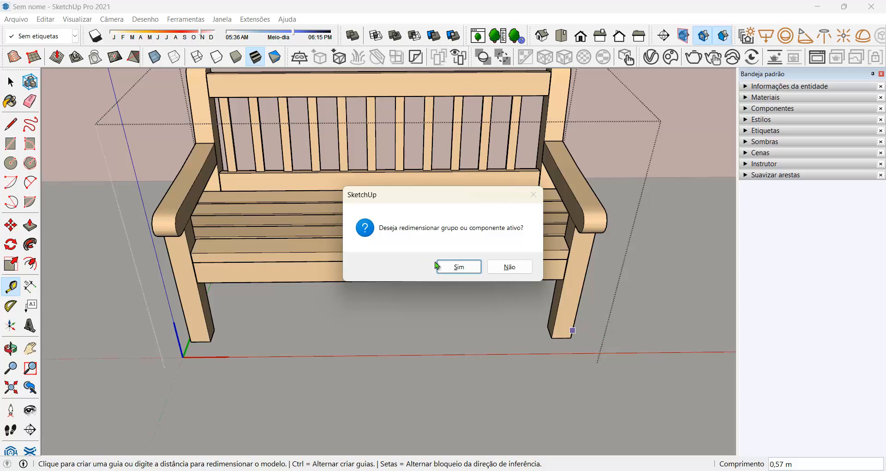
pyautogui.click(453, 262)
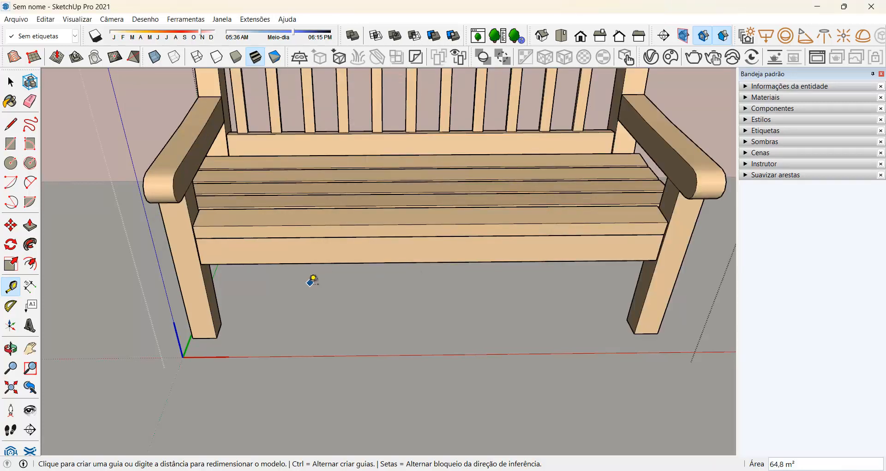
# - Leave the Tape Measure and close the bench component to return to the full room model
pyautogui.scroll(-3, 304, 307)
pyautogui.press('space')
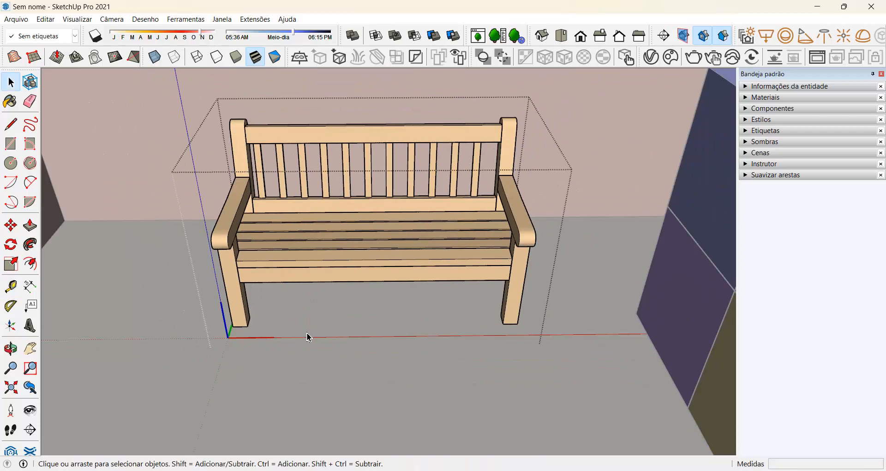
pyautogui.scroll(-5, 308, 334)
pyautogui.press('Escape')
pyautogui.scroll(3, 373, 319)
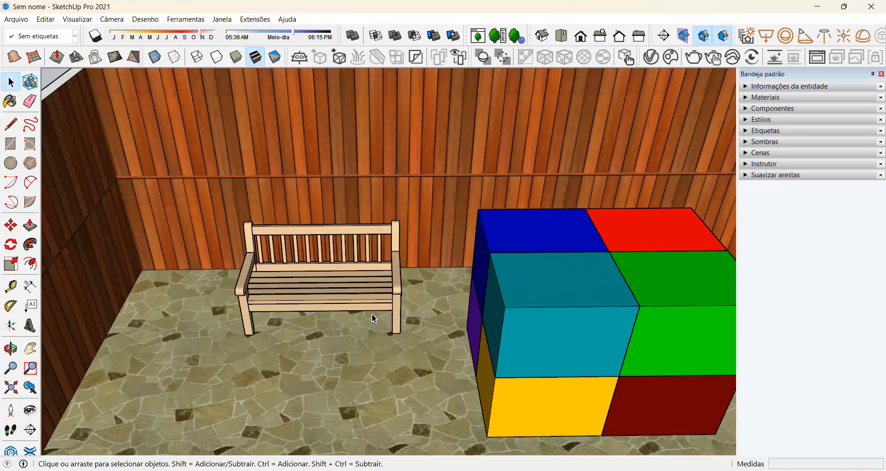
# - Measure the bench's width between the outer bottom corners of its front legs from outside the component
pyautogui.scroll(-2, 372, 316)
pyautogui.scroll(2, 320, 296)
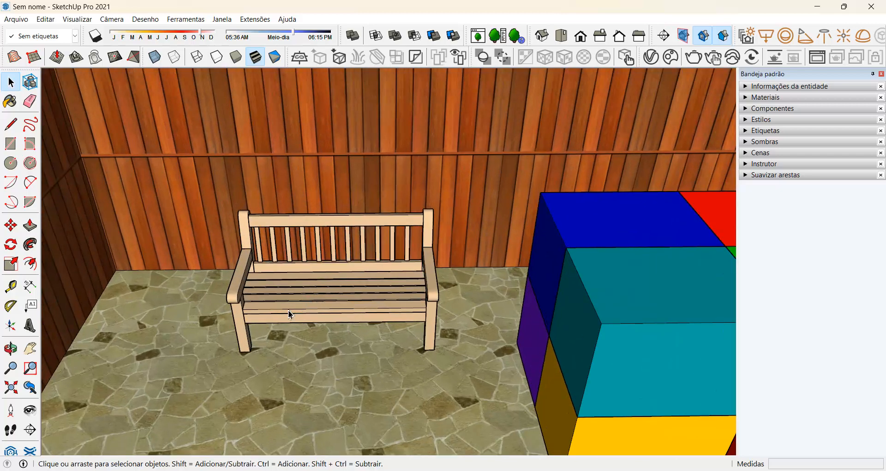
pyautogui.click(10, 286)
pyautogui.scroll(3, 300, 348)
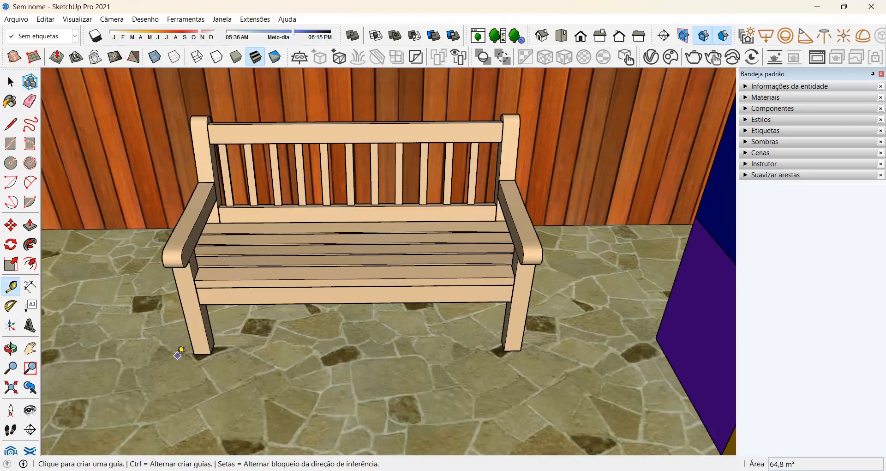
pyautogui.click(194, 353)
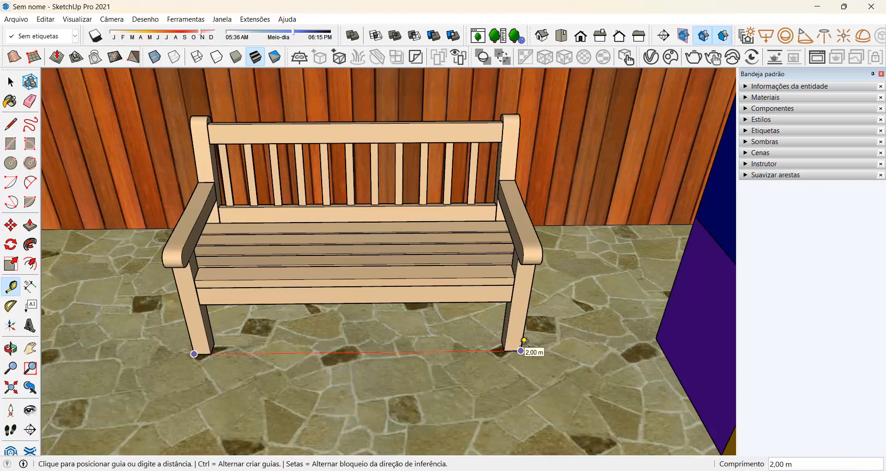
pyautogui.press('space')
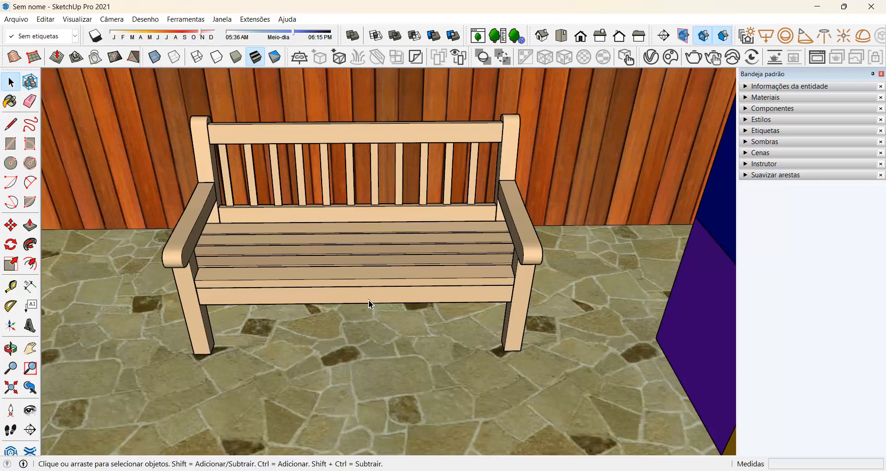
# - Open the bench for editing and resize the active component with the Tape Measure so its front-leg outer width is 1.5 m
pyautogui.scroll(-6, 278, 268)
pyautogui.scroll(2, 278, 267)
pyautogui.scroll(3, 270, 294)
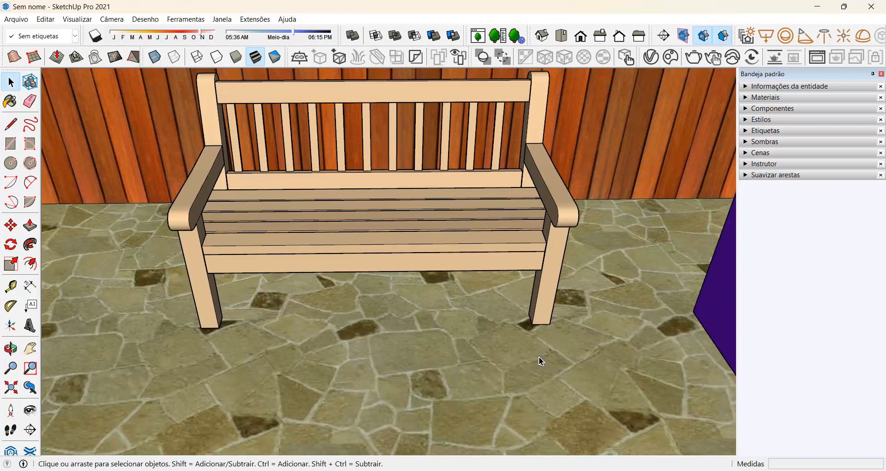
pyautogui.doubleClick(460, 251)
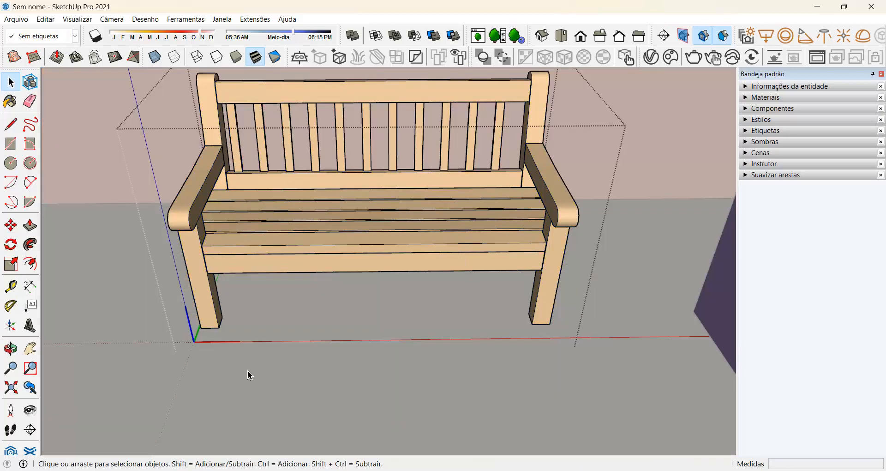
pyautogui.click(11, 287)
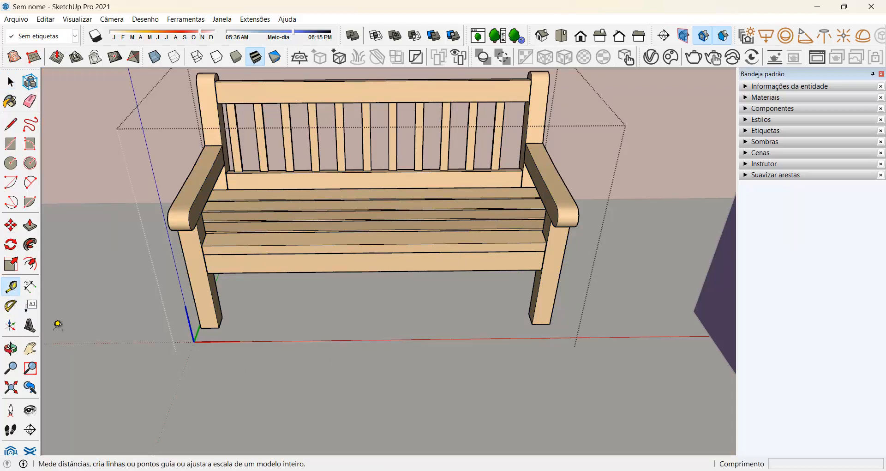
pyautogui.click(201, 328)
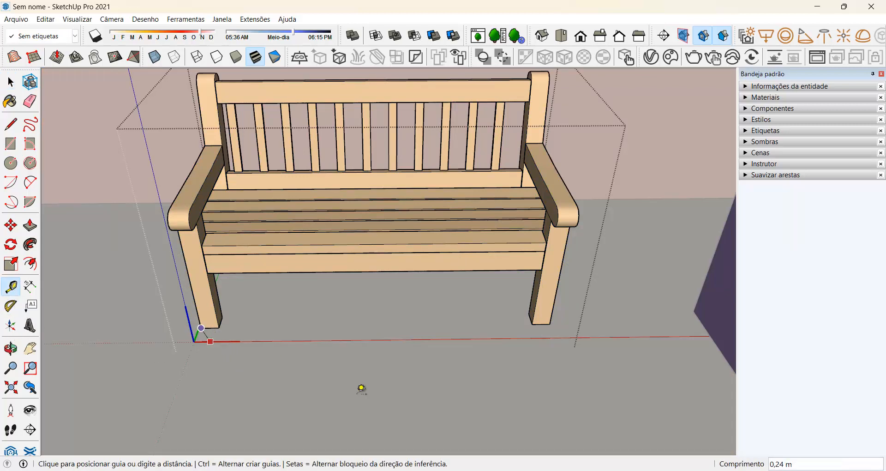
pyautogui.click(552, 322)
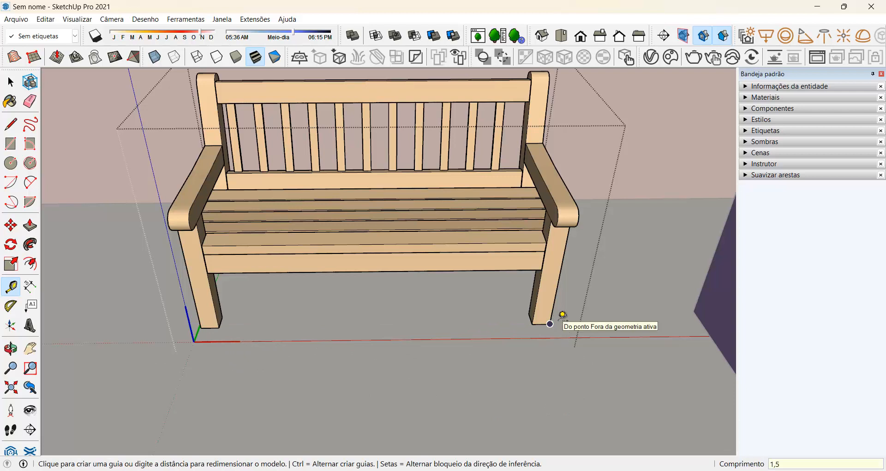
pyautogui.press('Return')
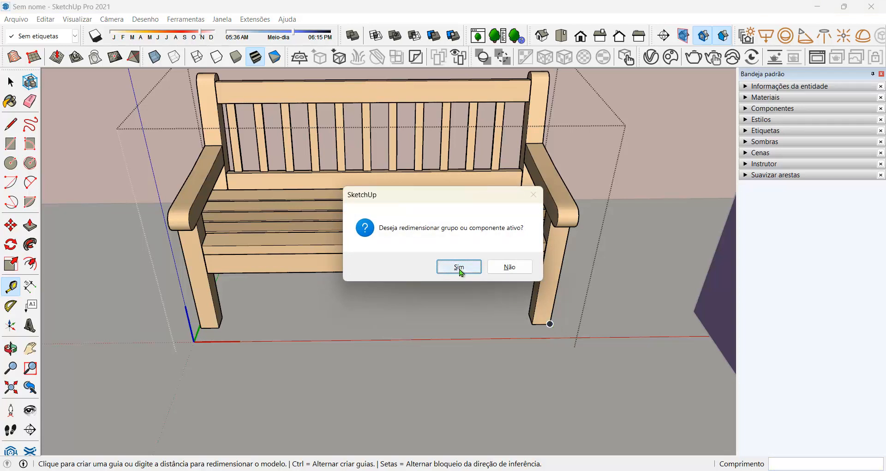
pyautogui.click(462, 266)
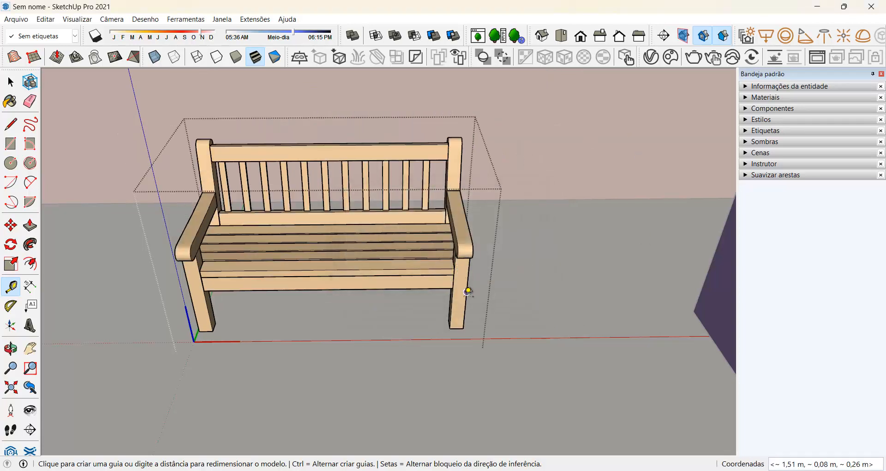
# - Measure the resized bench's width between its front legs' outer bottom corners while the component is still open
pyautogui.scroll(3, 222, 346)
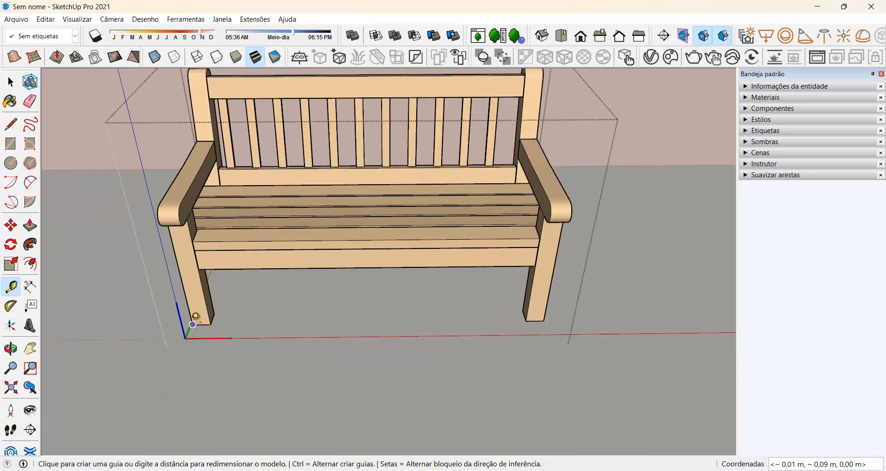
pyautogui.click(193, 324)
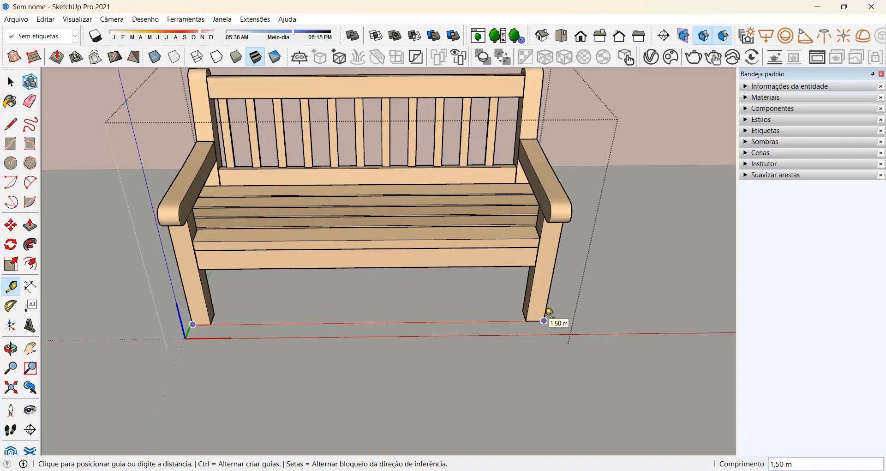
pyautogui.press('space')
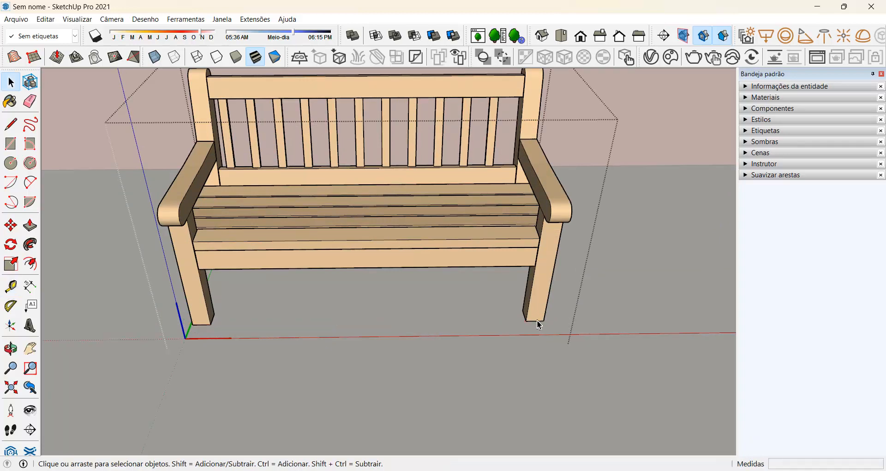
# - Close the bench component and bring the whole room with the cube and the sofa into view
pyautogui.scroll(-8, 432, 350)
pyautogui.scroll(-2, 431, 351)
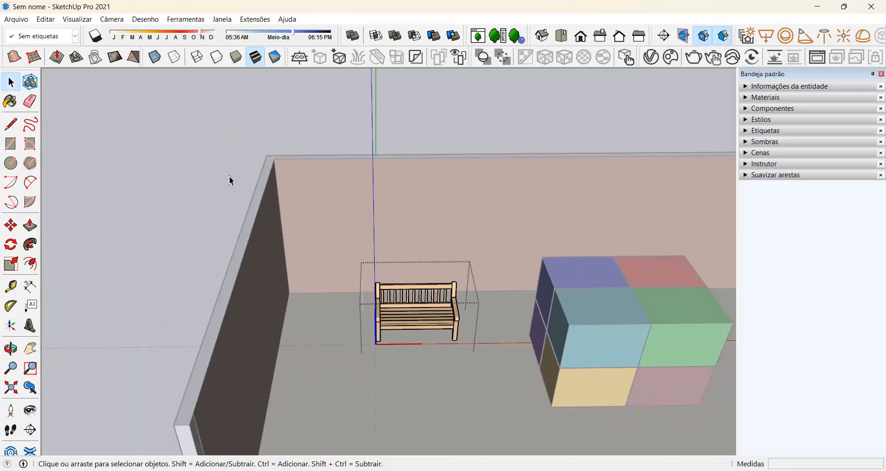
pyautogui.click(286, 127)
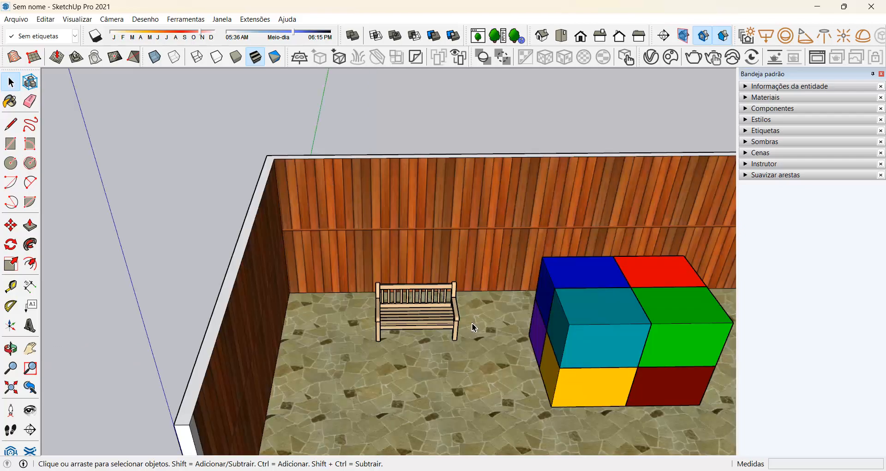
pyautogui.scroll(3, 508, 352)
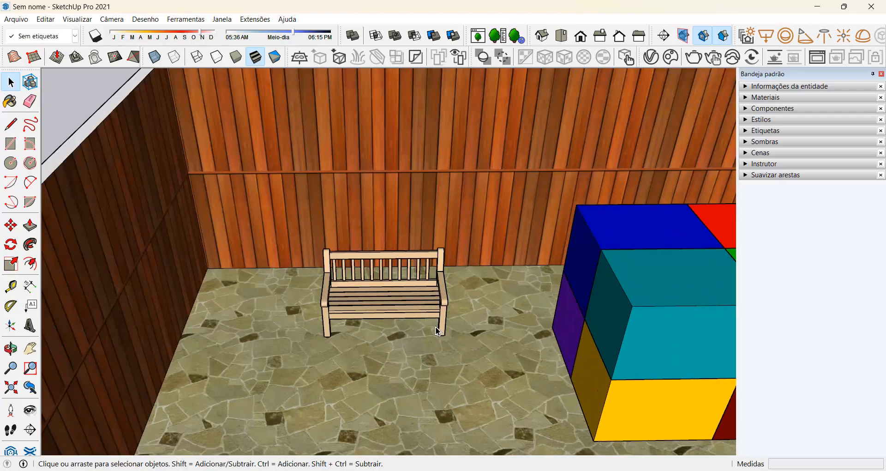
pyautogui.scroll(-4, 279, 297)
pyautogui.scroll(-2, 214, 276)
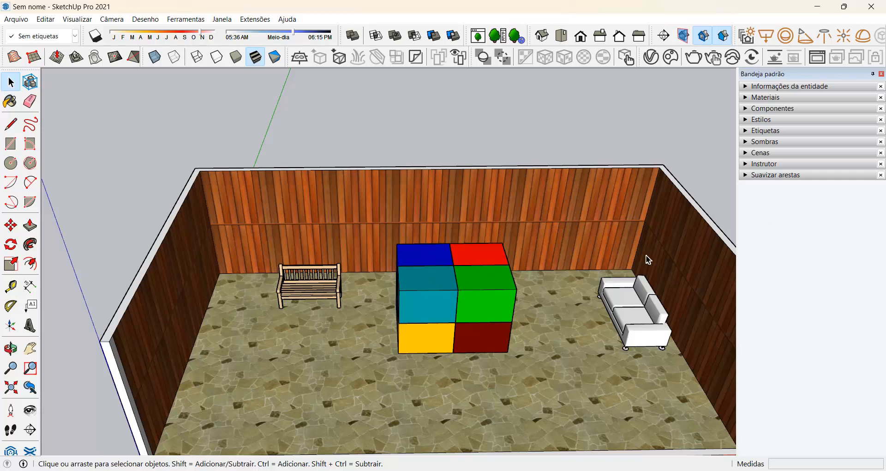
# - Measure along the back wall with the Tape Measure from its upper corner on the bench's side, then return to selection
pyautogui.scroll(1, 630, 261)
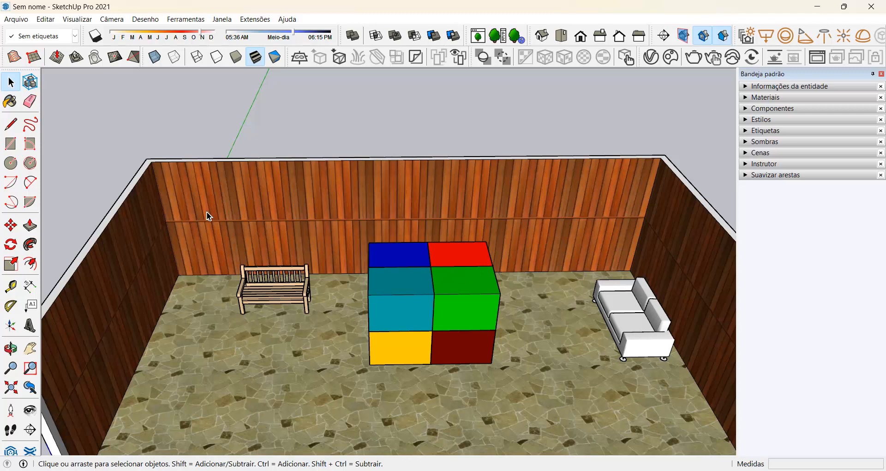
pyautogui.press('t')
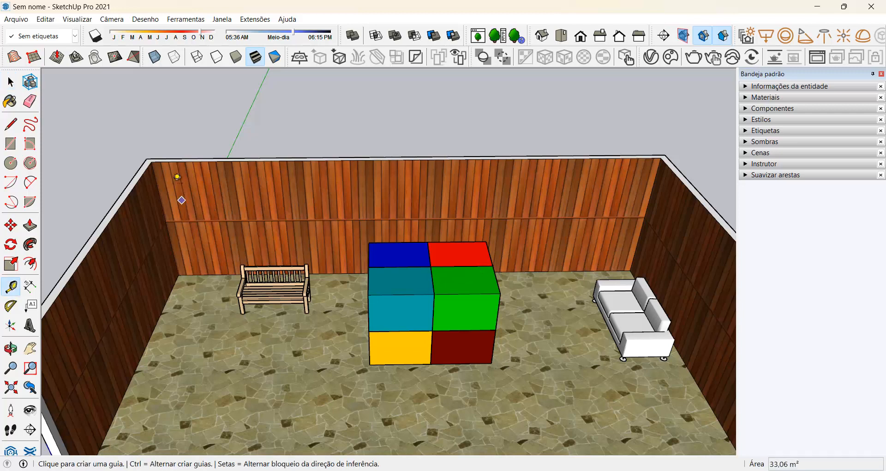
pyautogui.click(147, 157)
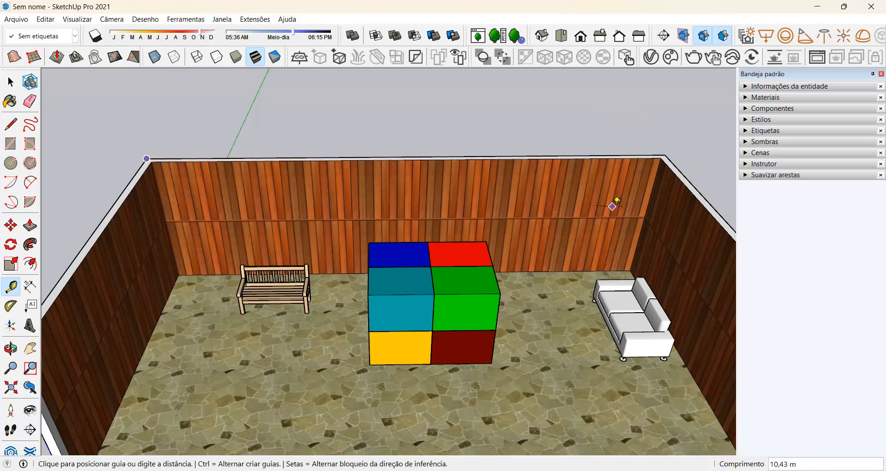
pyautogui.press('space')
# - Resize the entire model with the Tape Measure outside any component, using the bench's front-leg width as reference
pyautogui.scroll(6, 261, 318)
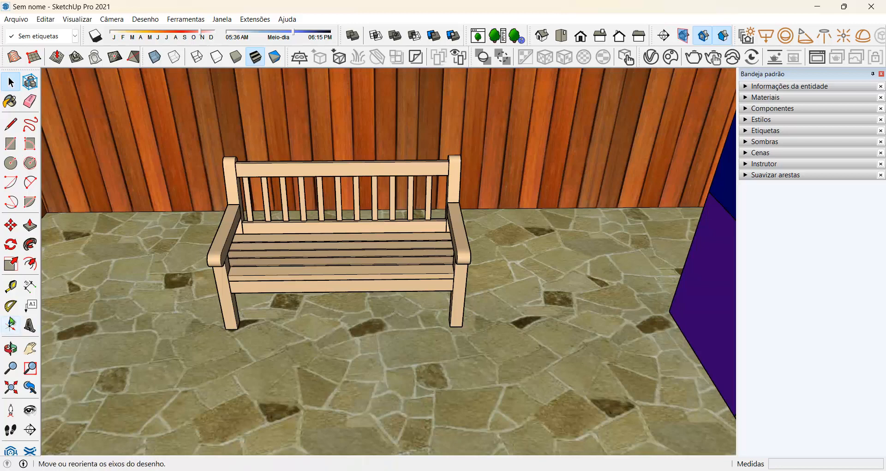
pyautogui.click(11, 287)
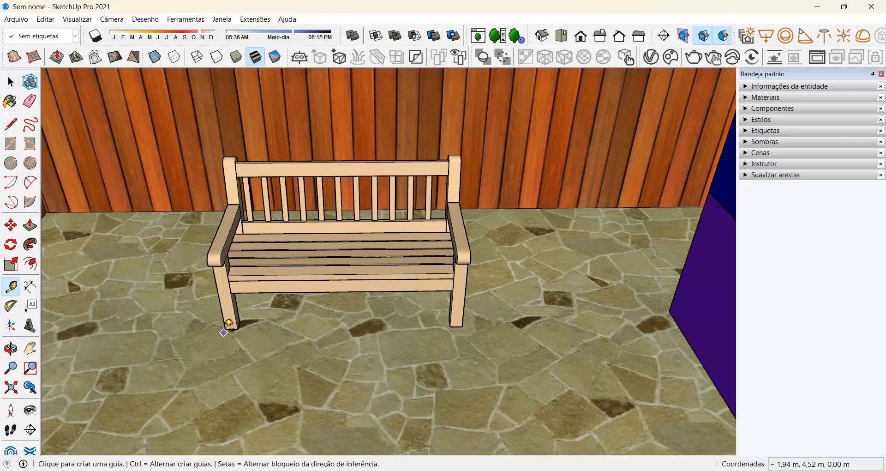
pyautogui.click(226, 328)
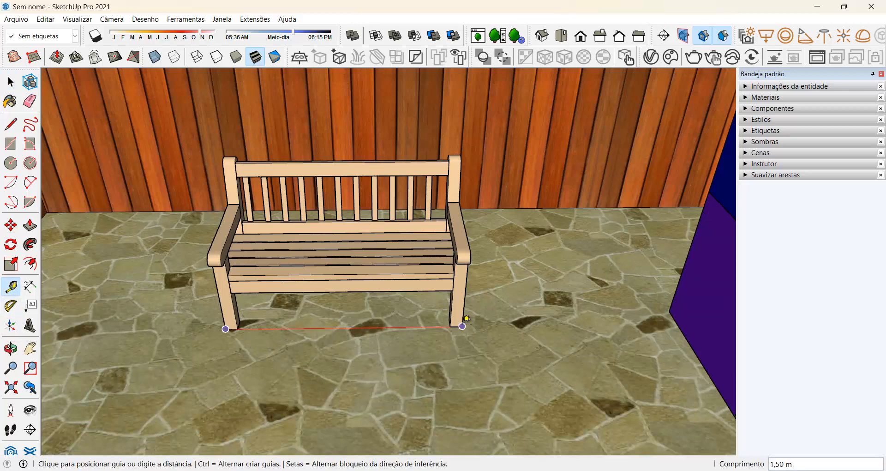
pyautogui.click(462, 327)
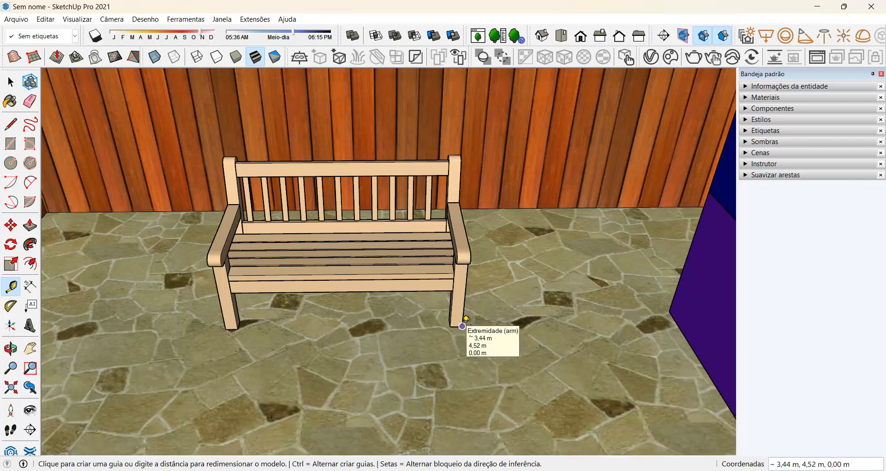
pyautogui.press('Return')
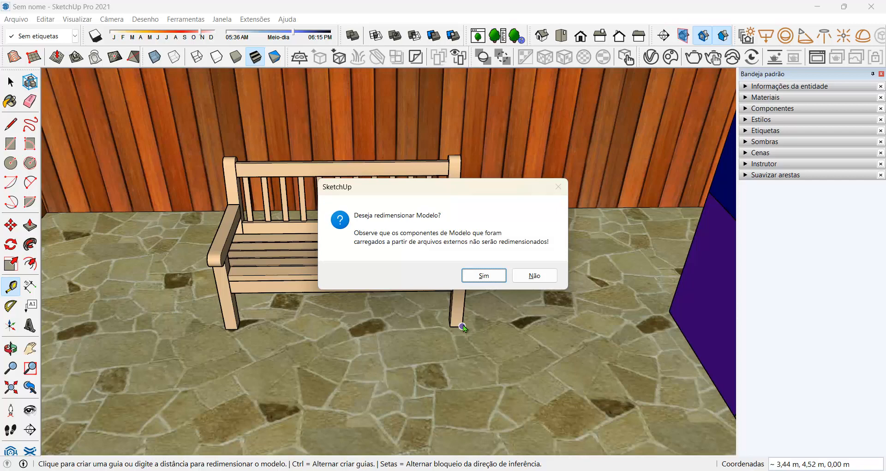
pyautogui.click(495, 273)
# - Examine the resized room and measure the bench between the outer bottom corners of its front legs
pyautogui.scroll(-10, 358, 292)
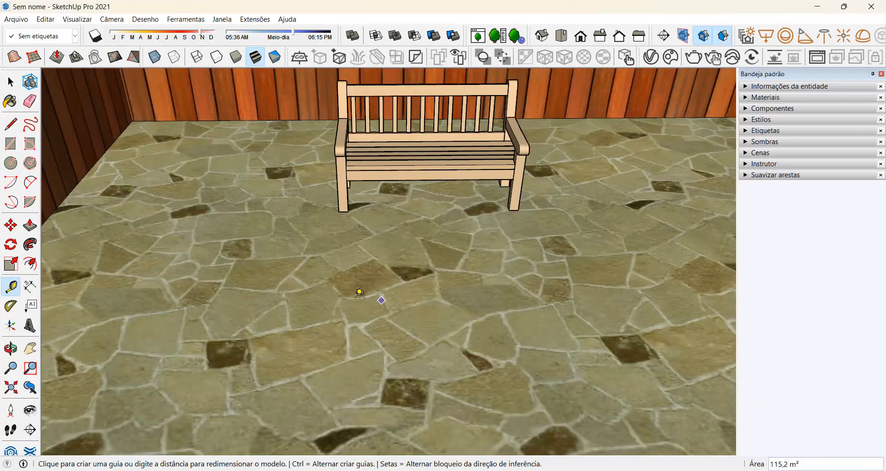
pyautogui.scroll(-2, 247, 297)
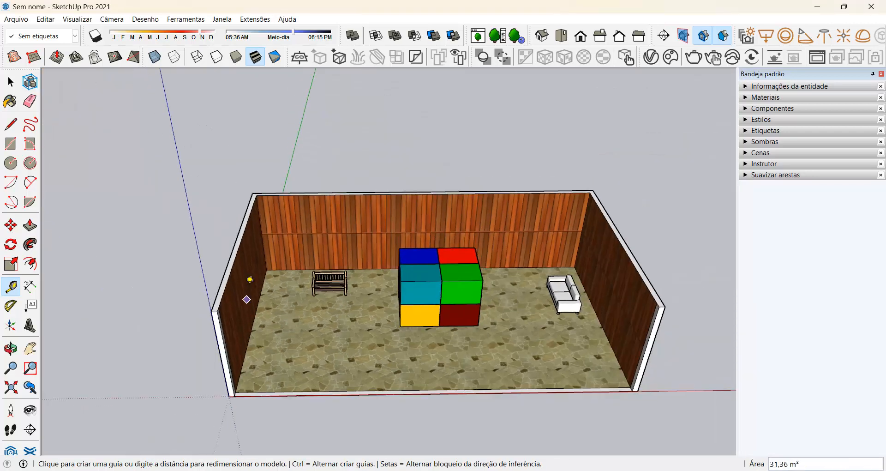
pyautogui.scroll(4, 249, 253)
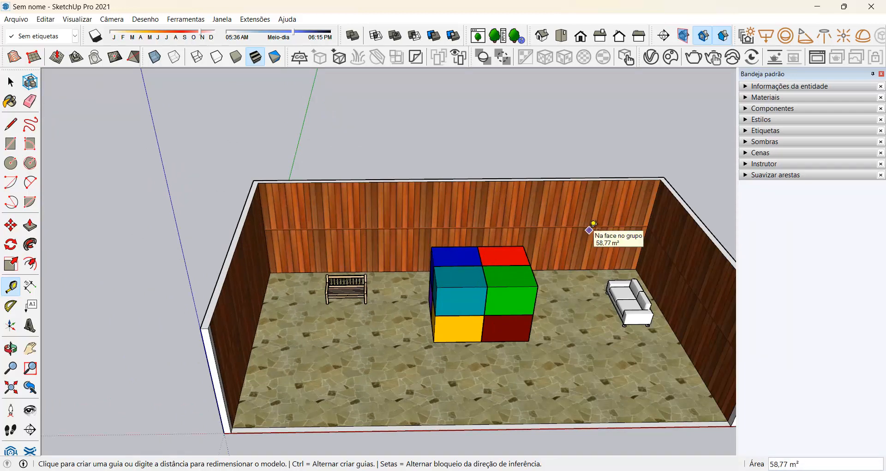
pyautogui.scroll(6, 351, 290)
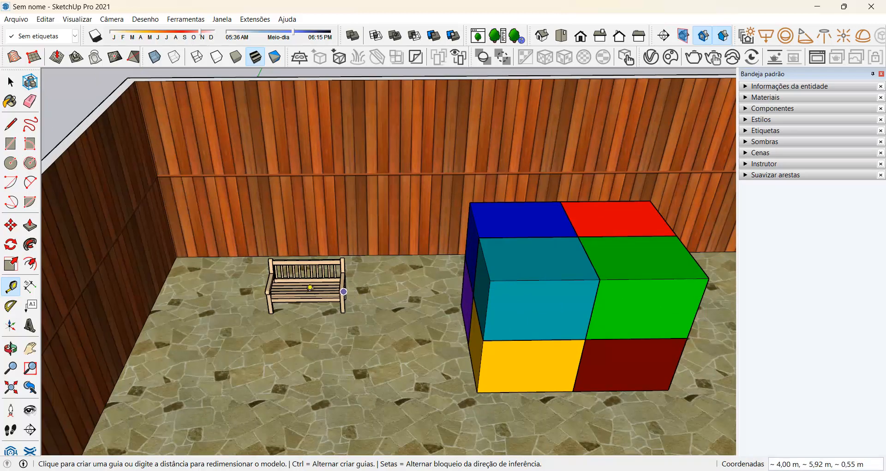
pyautogui.scroll(-2, 307, 292)
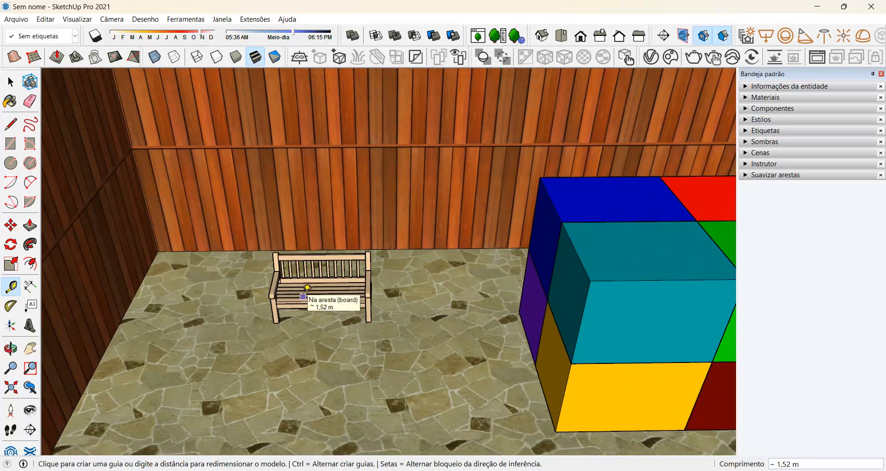
pyautogui.scroll(3, 307, 293)
pyautogui.scroll(3, 293, 316)
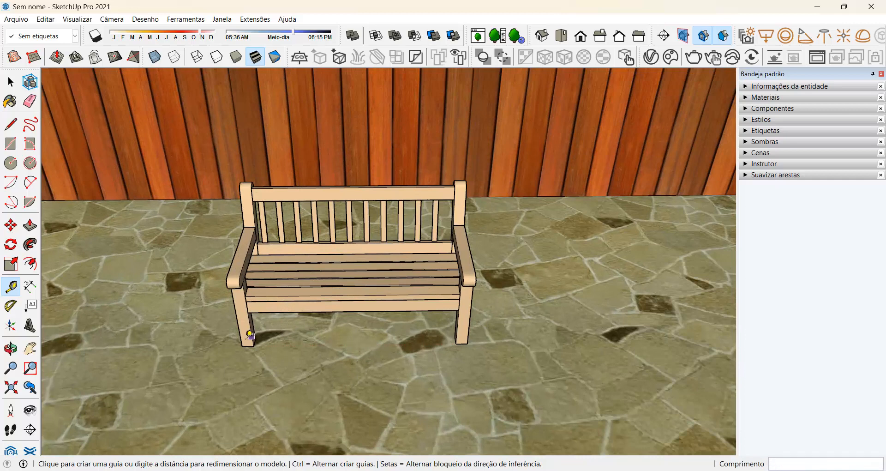
pyautogui.click(243, 346)
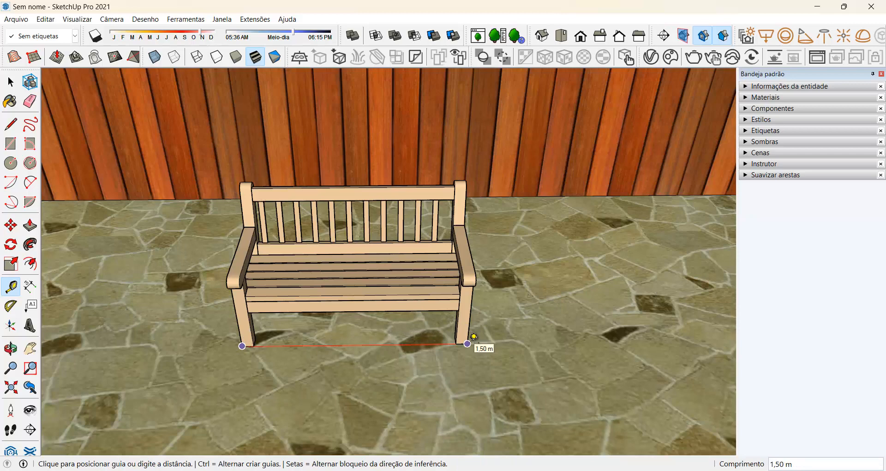
# - Measure the resized back wall's length between its two upper corners with the Tape Measure, then return to selection
pyautogui.press('space')
pyautogui.scroll(-8, 280, 343)
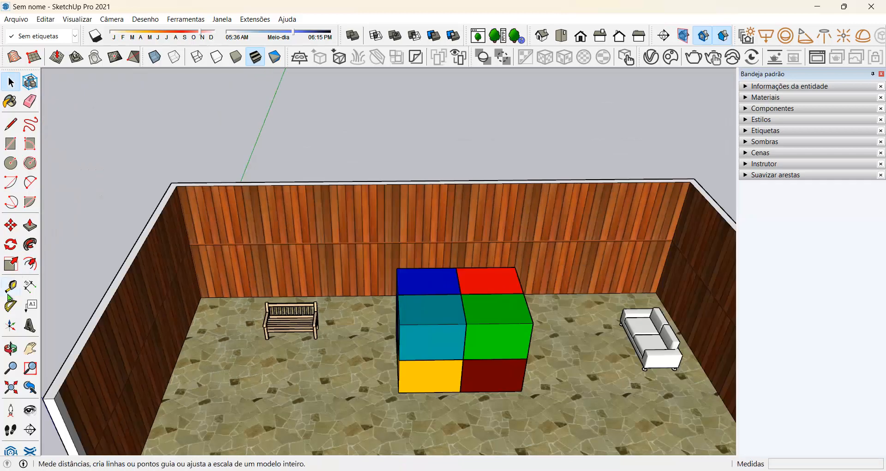
pyautogui.click(10, 286)
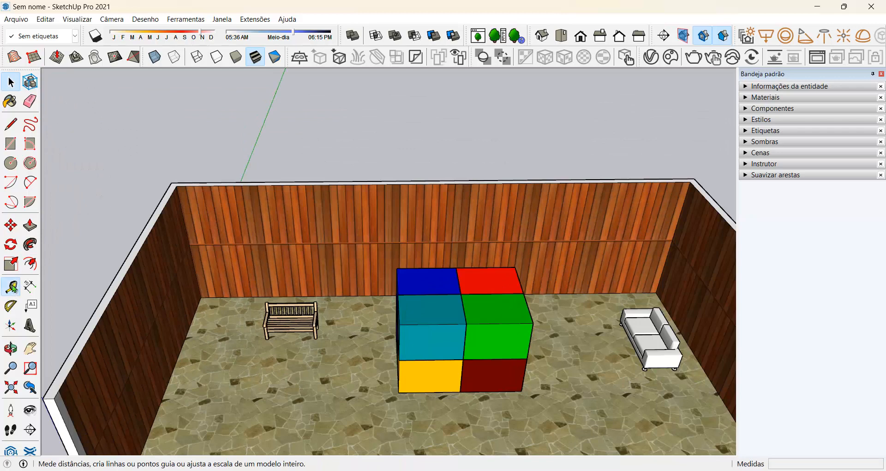
pyautogui.click(172, 183)
pyautogui.scroll(-2, 175, 174)
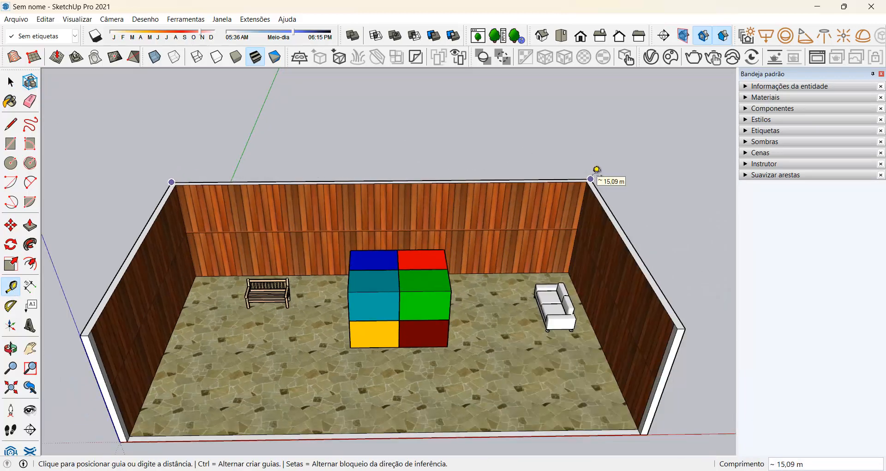
pyautogui.press('space')
# - Undo the last resize of the entire model and examine the bench's proportions against the room and the cube
pyautogui.scroll(5, 263, 303)
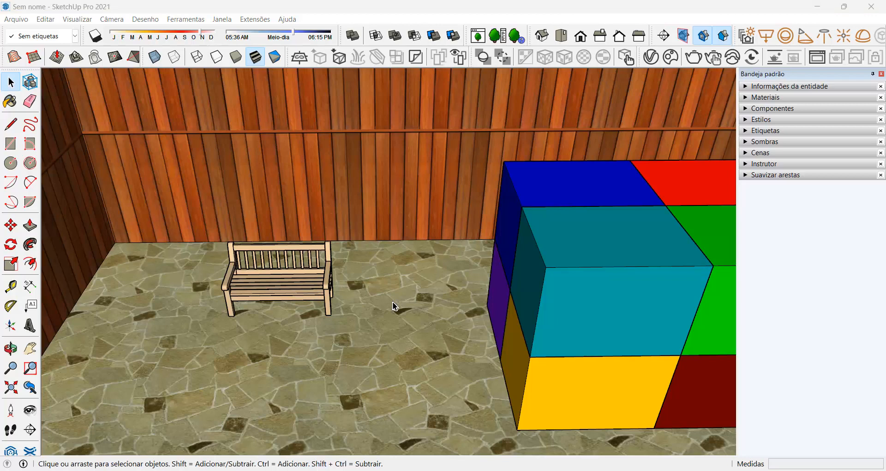
pyautogui.scroll(-5, 325, 302)
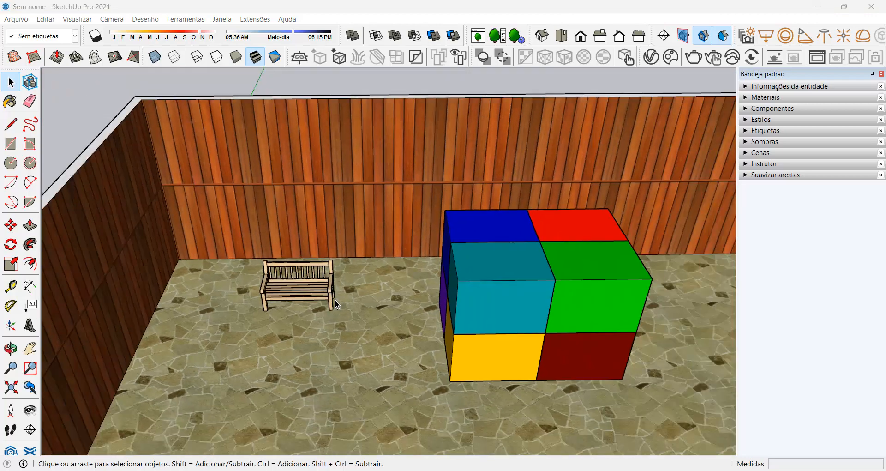
pyautogui.scroll(-2, 325, 302)
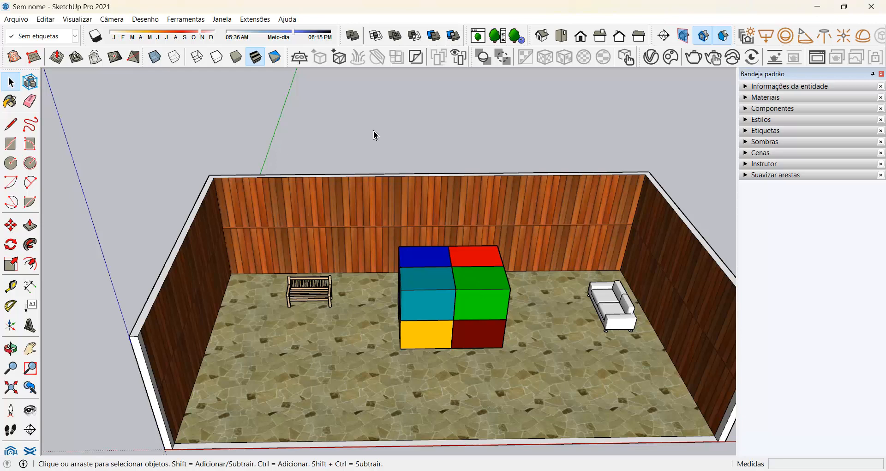
pyautogui.hotkey('ctrl', 'z')
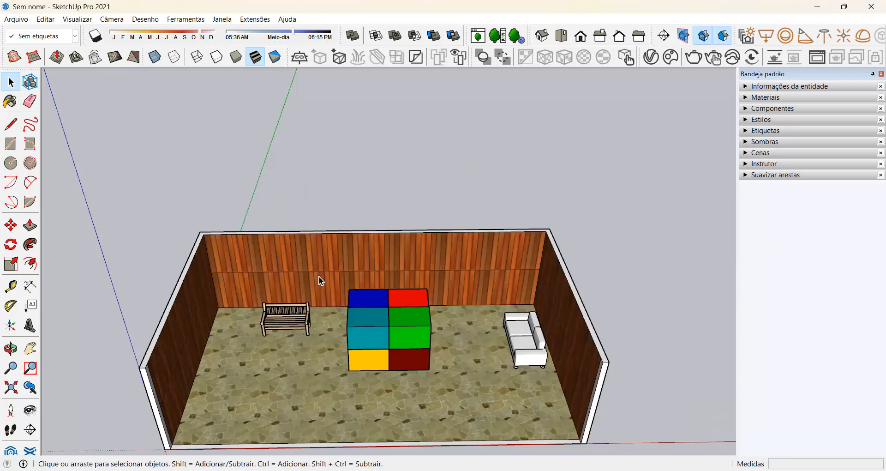
pyautogui.scroll(5, 322, 281)
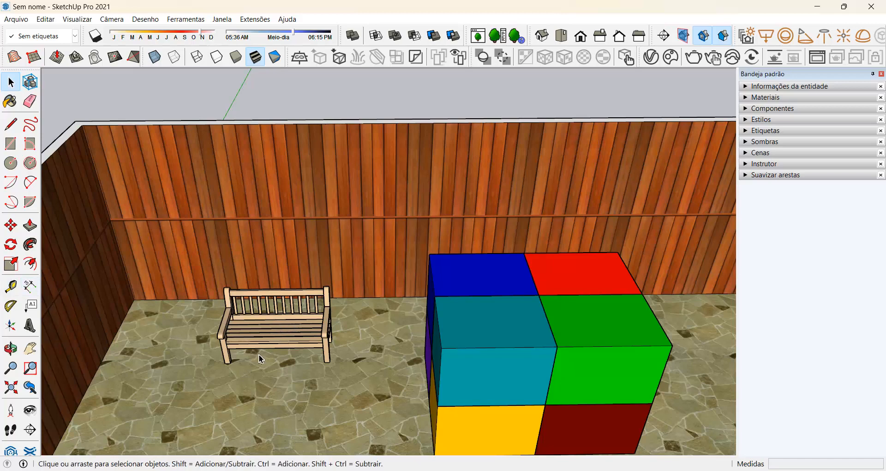
pyautogui.scroll(2, 260, 359)
pyautogui.scroll(2, 323, 344)
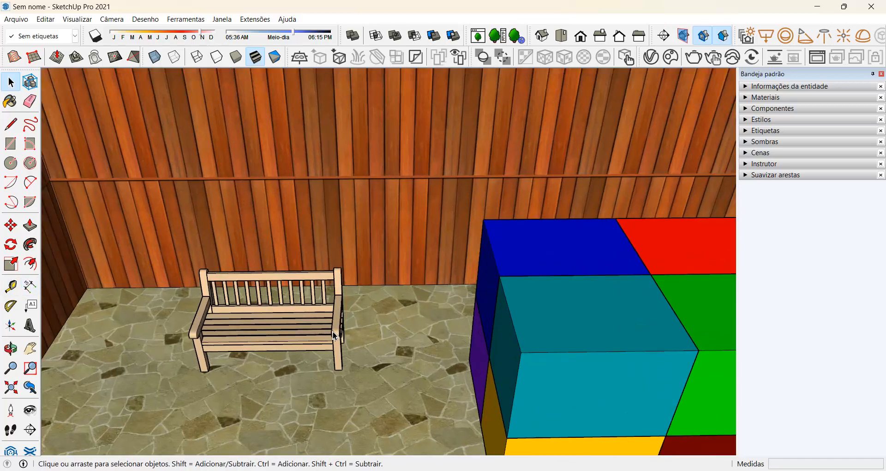
pyautogui.scroll(-6, 333, 335)
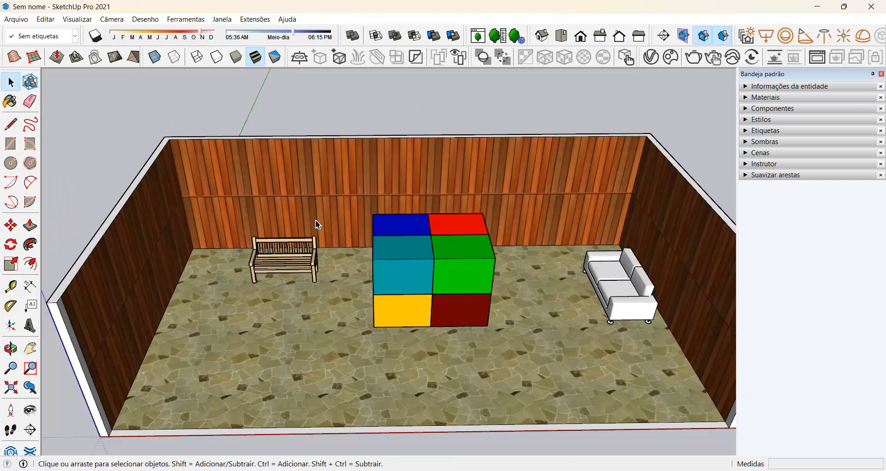